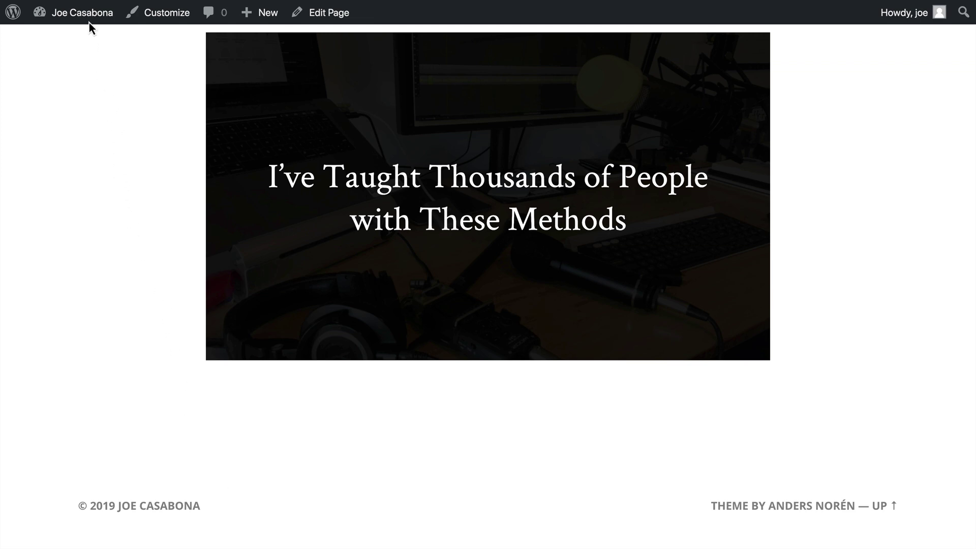
# From Themes, open the Theme Editor and accept the warning about editing theme files.
pyautogui.moveTo(85, 16)
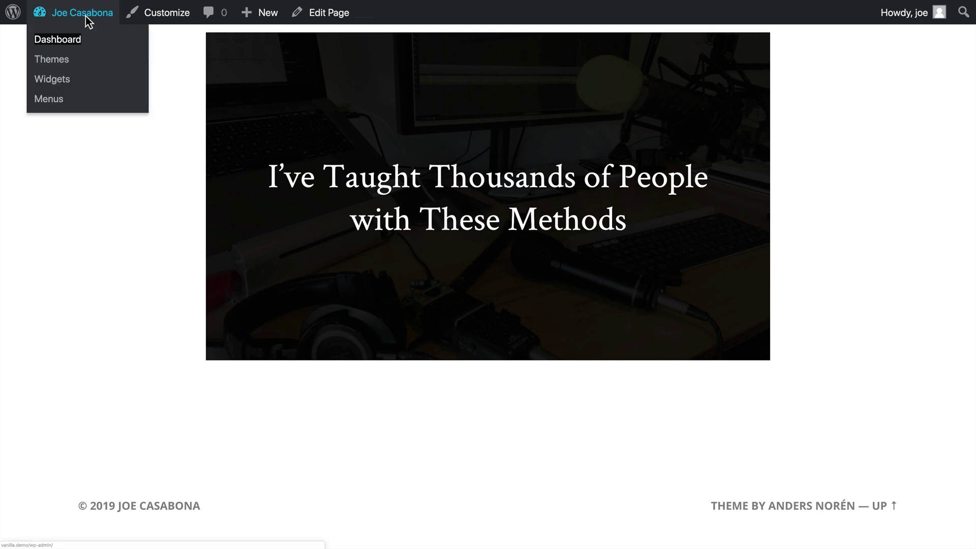
pyautogui.click(65, 65)
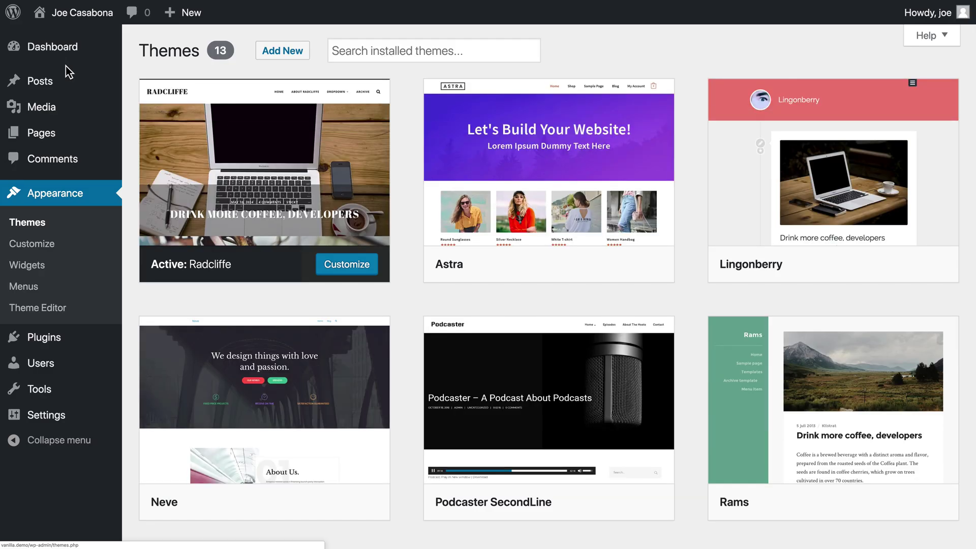
pyautogui.click(61, 315)
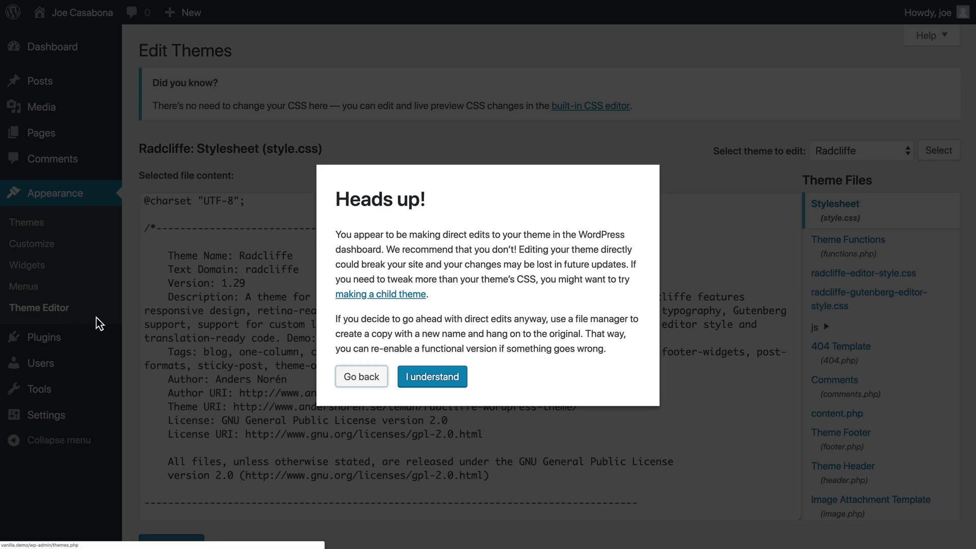
pyautogui.click(435, 378)
pyautogui.scroll(-5, 491, 356)
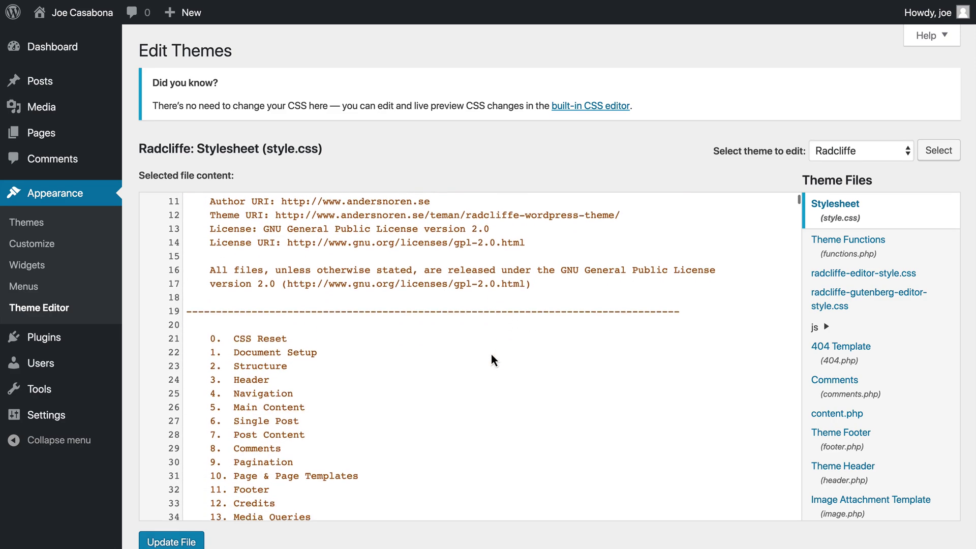
pyautogui.scroll(-8, 490, 352)
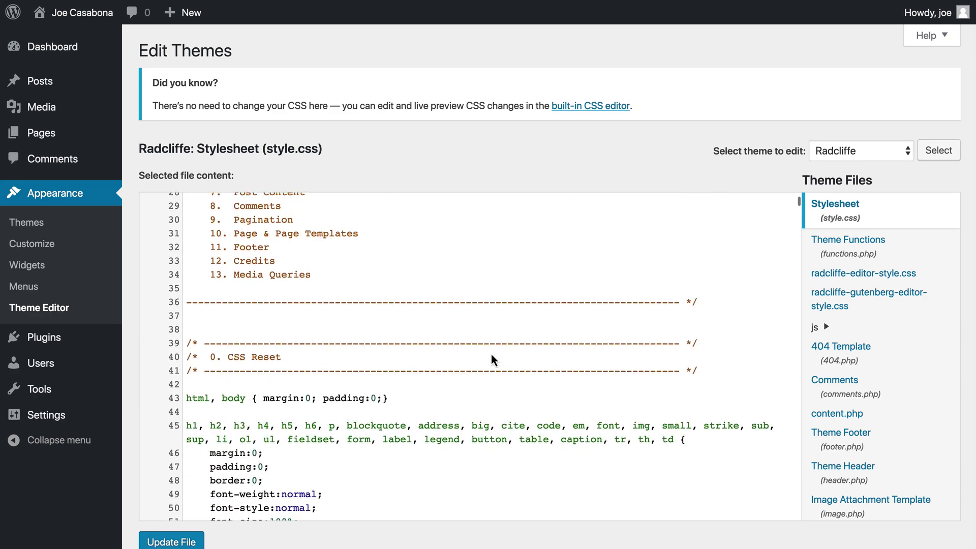
pyautogui.scroll(-2, 872, 394)
# Open Theme Footer (footer.php) and look through its footer credit code.
pyautogui.click(880, 396)
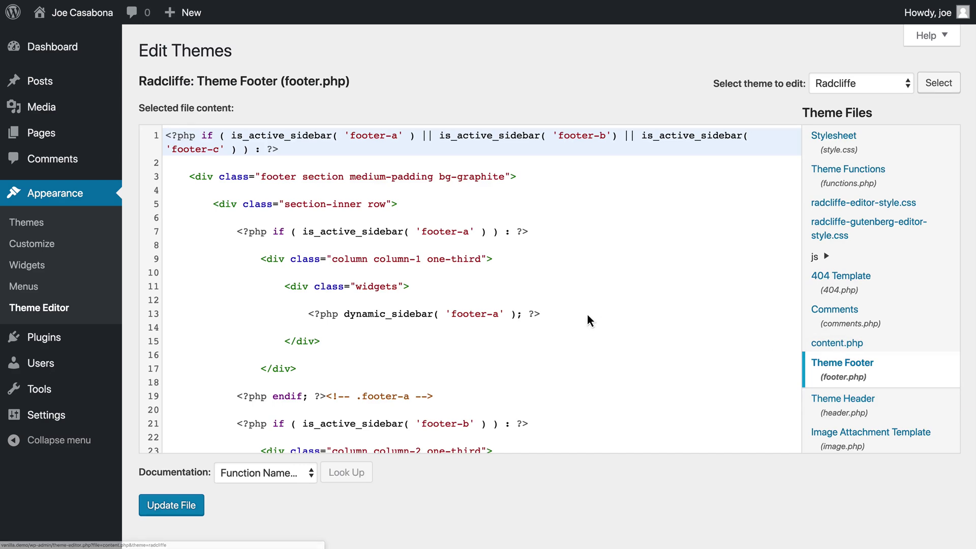
pyautogui.scroll(-8, 588, 317)
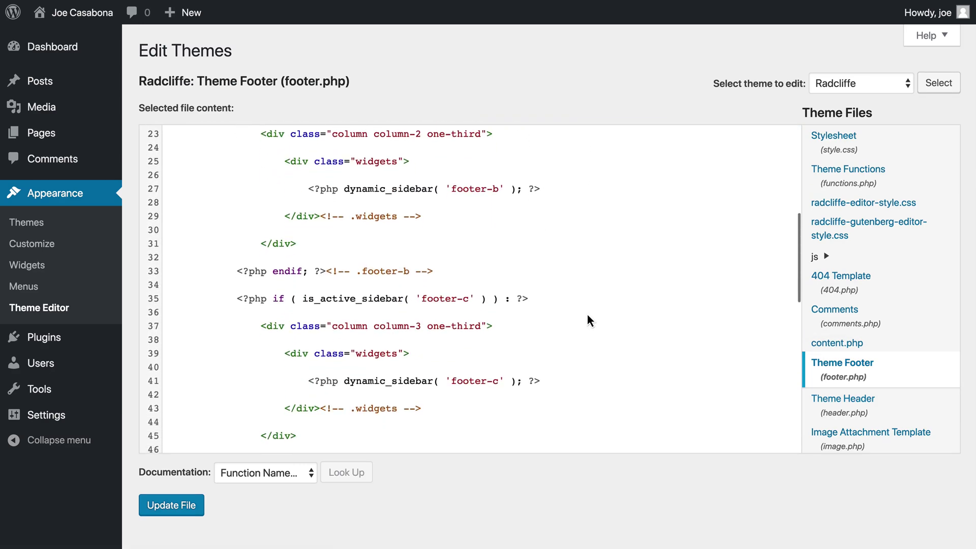
pyautogui.scroll(-8, 588, 316)
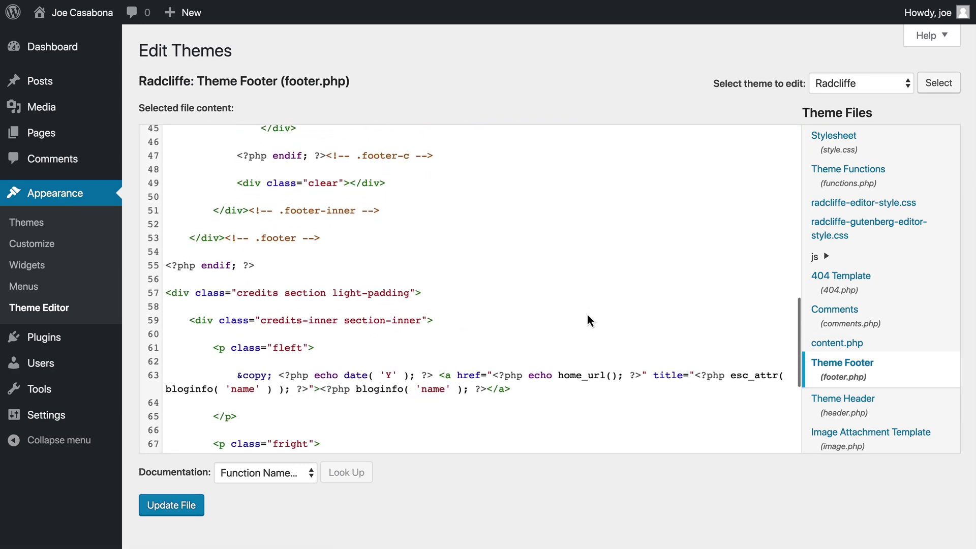
pyautogui.scroll(-3, 588, 317)
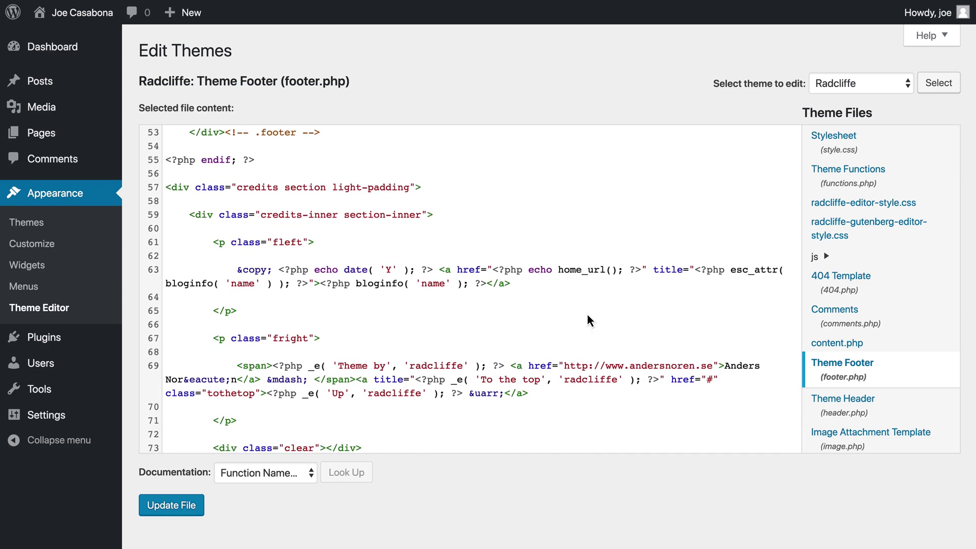
pyautogui.scroll(-4, 588, 317)
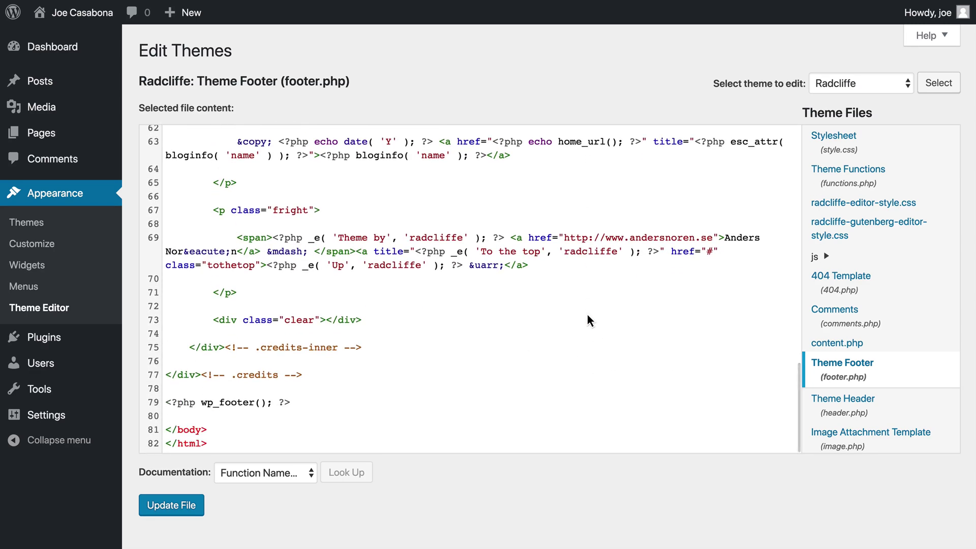
pyautogui.scroll(7, 588, 316)
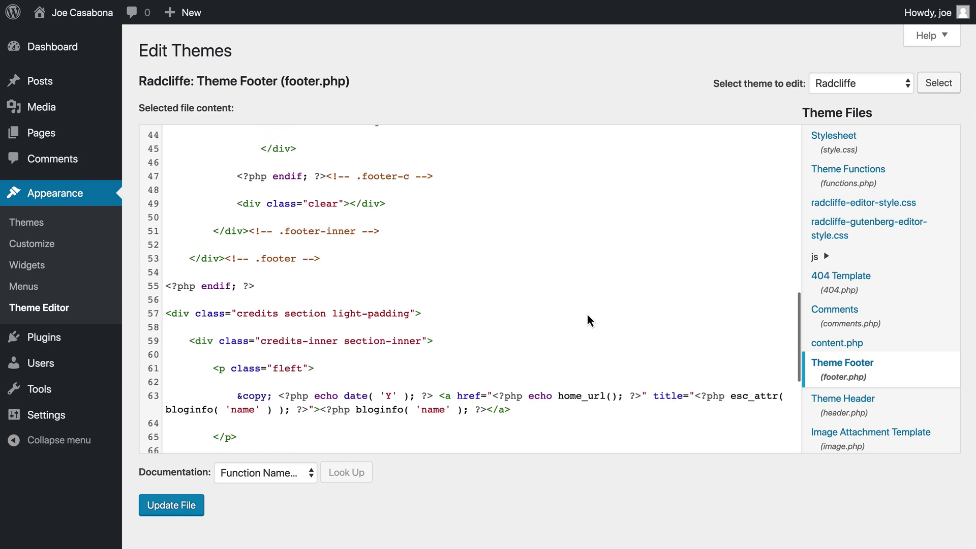
pyautogui.scroll(14, 588, 316)
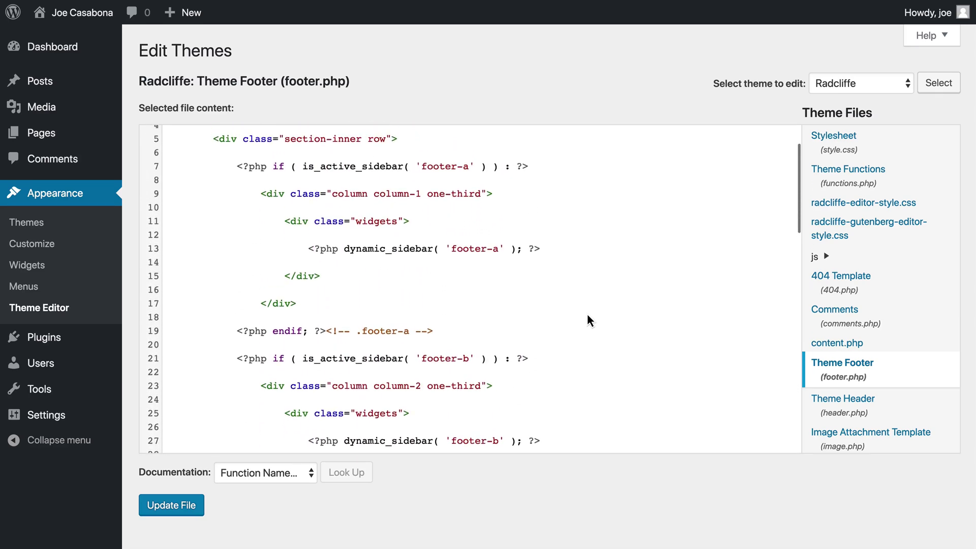
pyautogui.scroll(2, 589, 316)
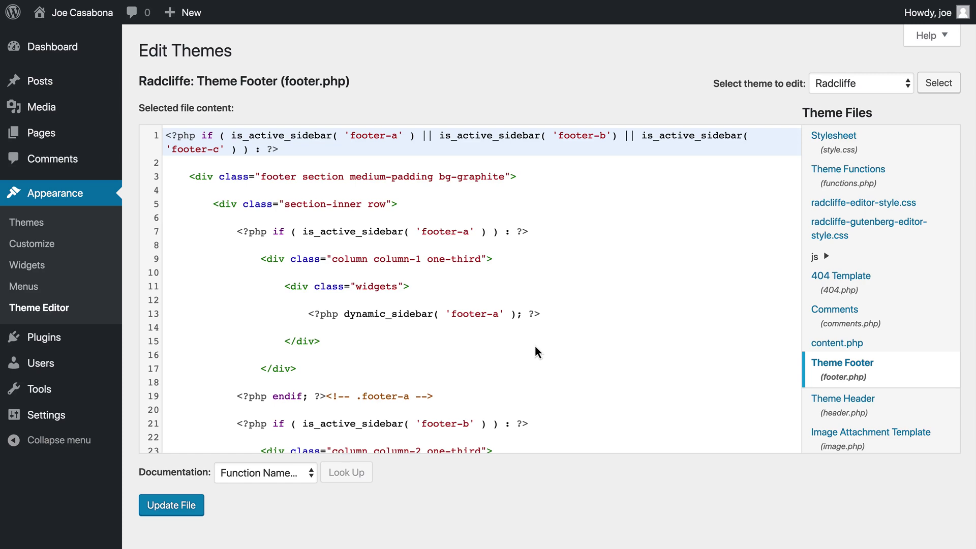
# Search Add New plugins for 'Real Time Find and Replace', then install and activate it.
pyautogui.moveTo(96, 338)
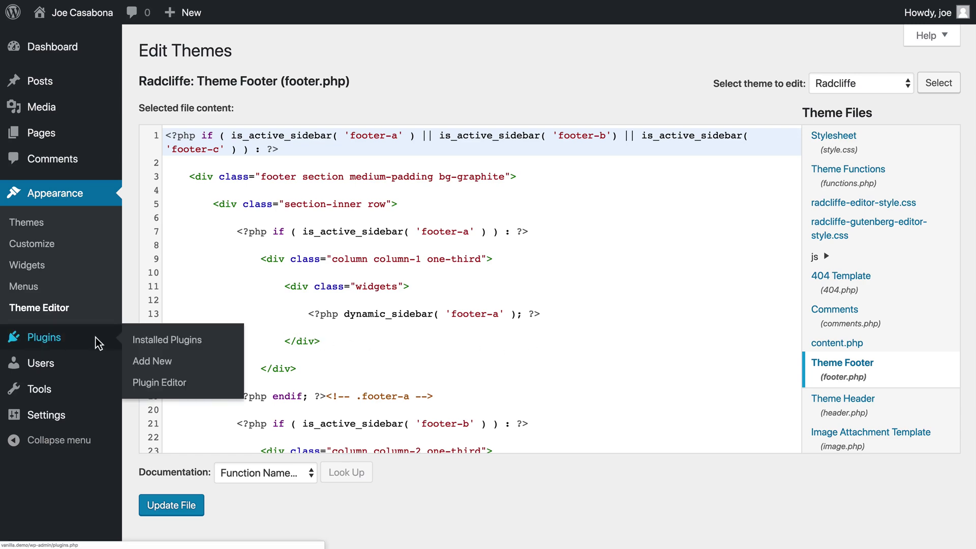
pyautogui.click(153, 363)
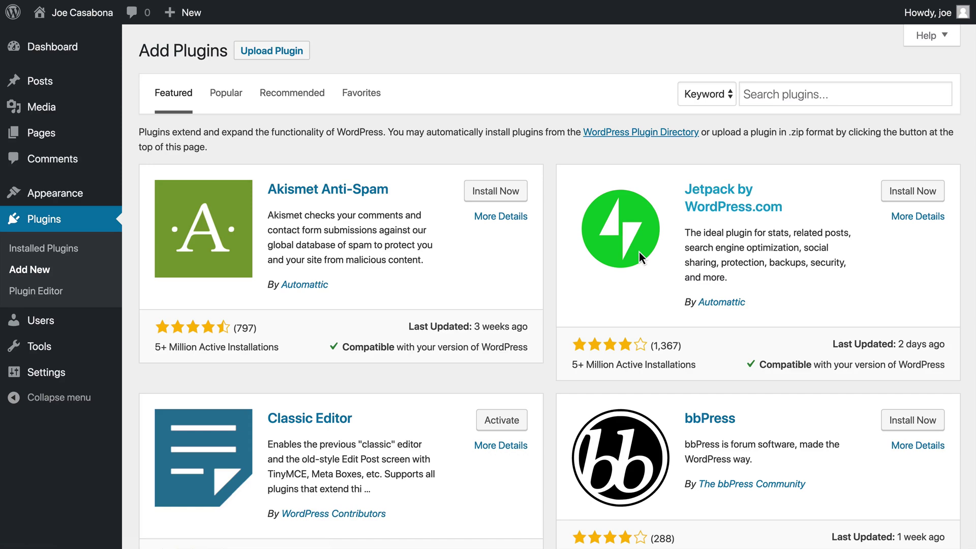
pyautogui.click(760, 95)
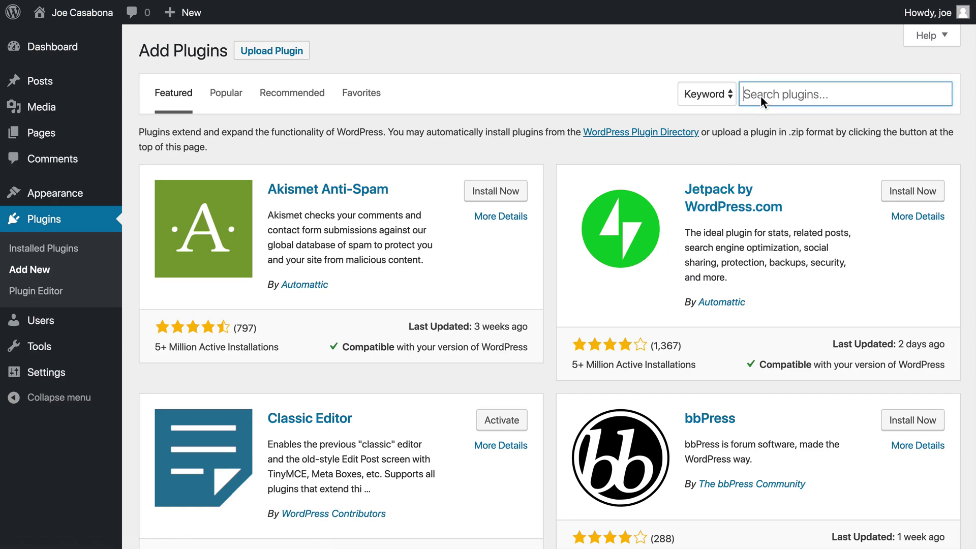
pyautogui.write('Real Time Find and Replace')
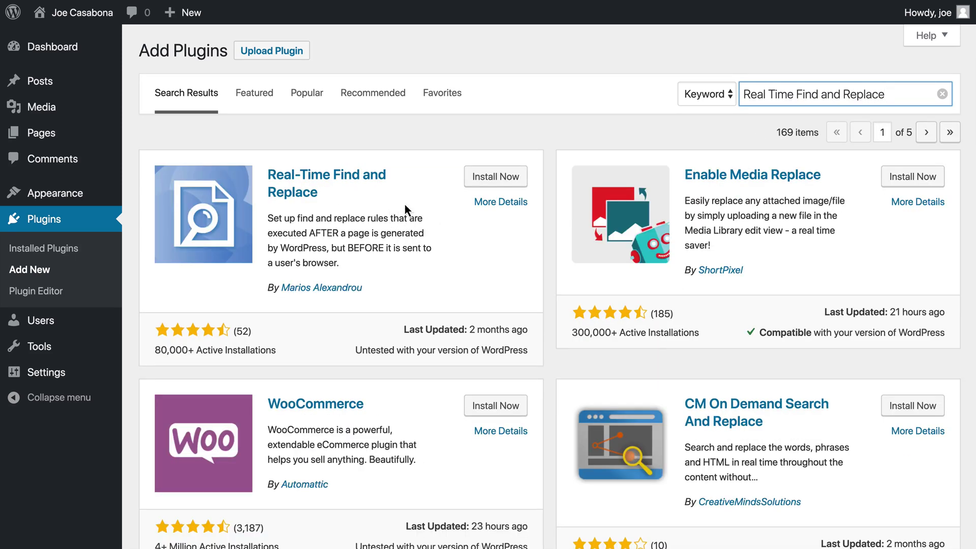
pyautogui.click(487, 178)
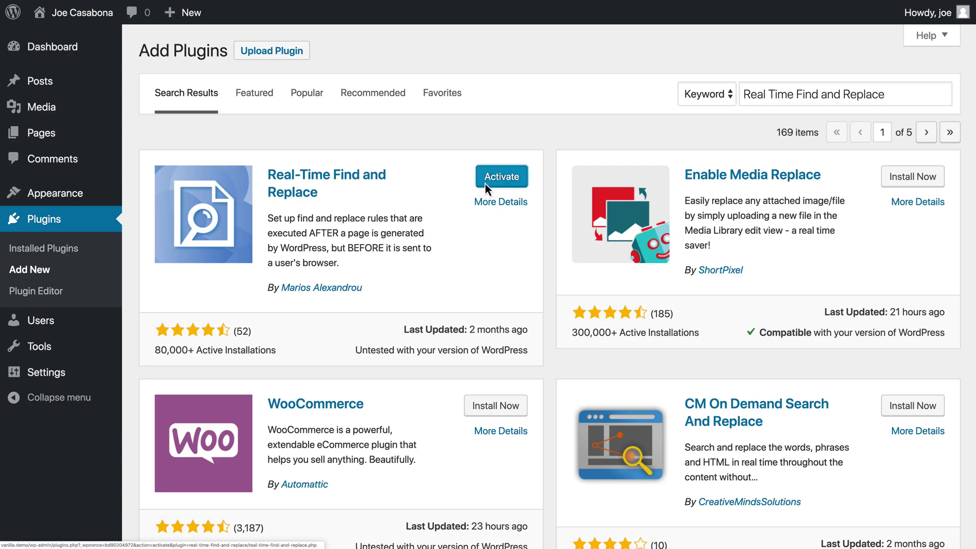
pyautogui.click(490, 185)
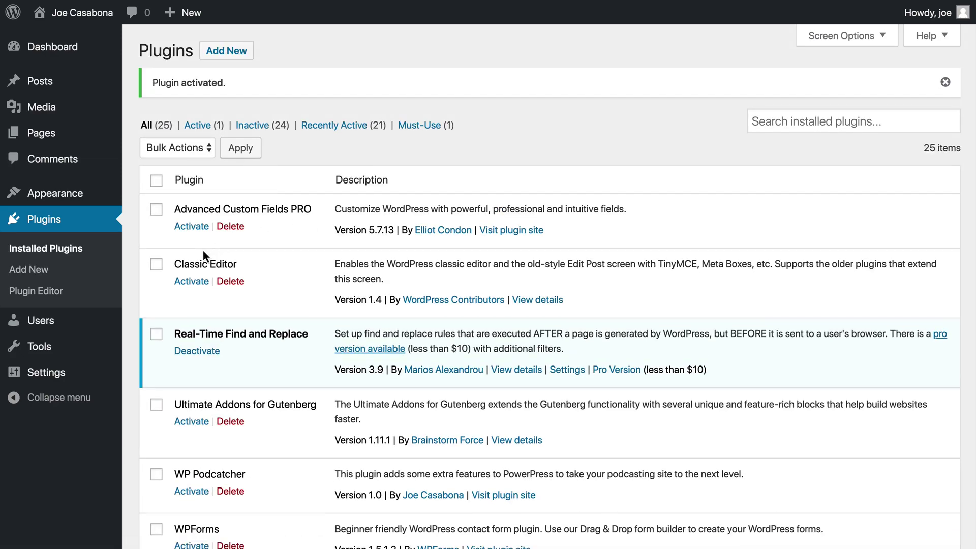
pyautogui.moveTo(61, 346)
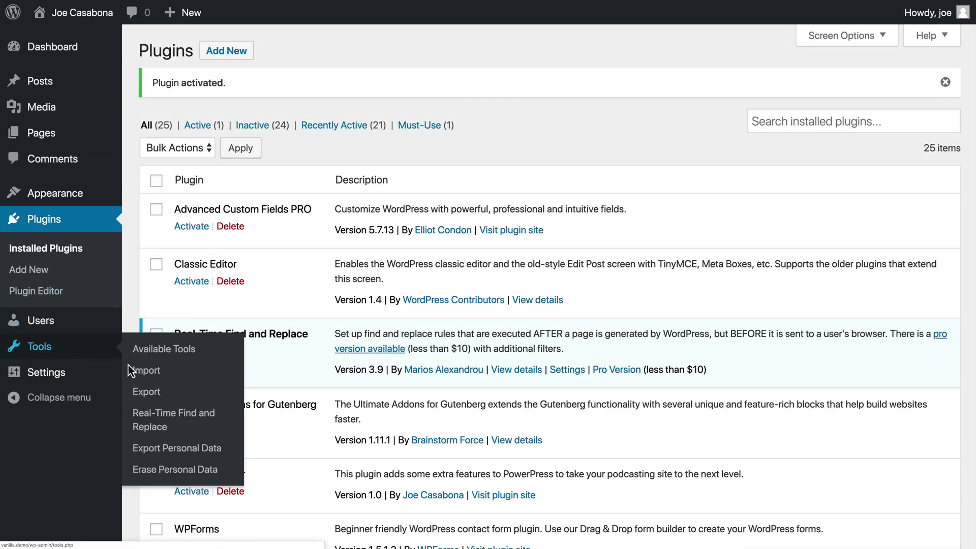
# Open Tools > Real-Time Find and Replace, then scroll the homepage down to its footer credits.
pyautogui.click(183, 418)
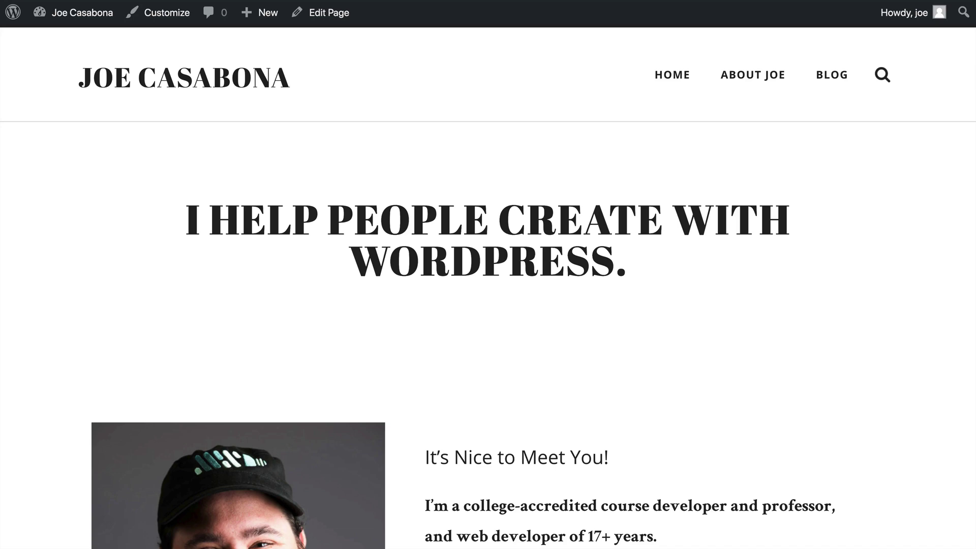
pyautogui.scroll(-5, 488, 284)
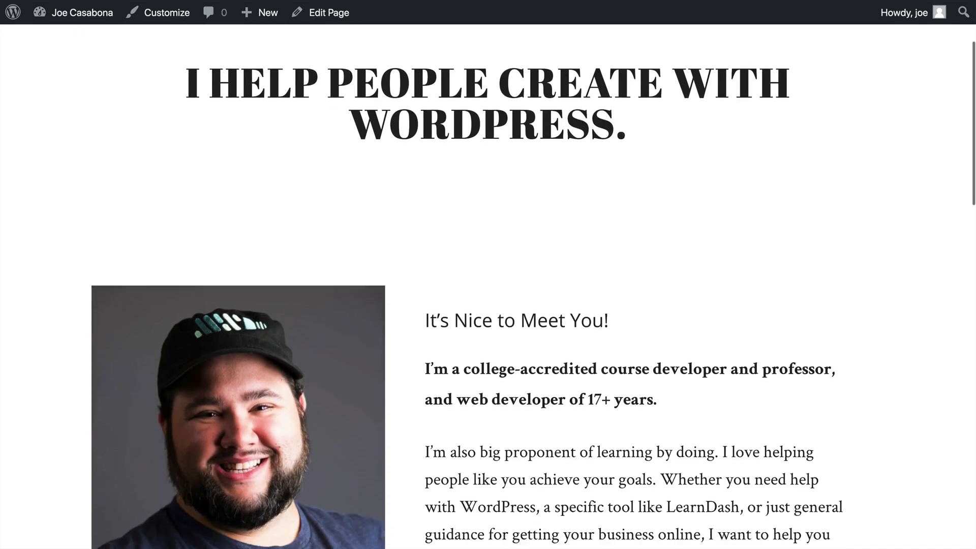
pyautogui.scroll(-6, 488, 284)
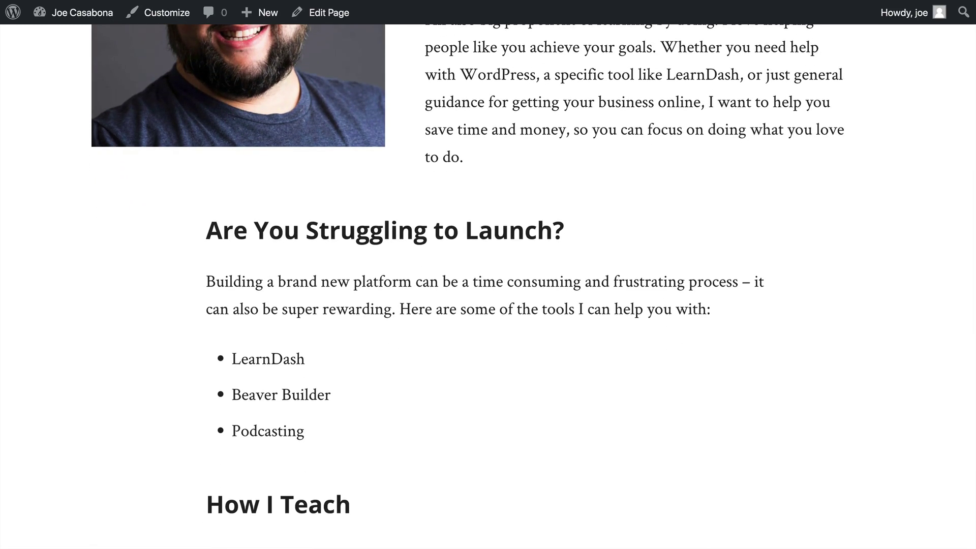
pyautogui.scroll(-2, 488, 284)
pyautogui.scroll(-6, 489, 285)
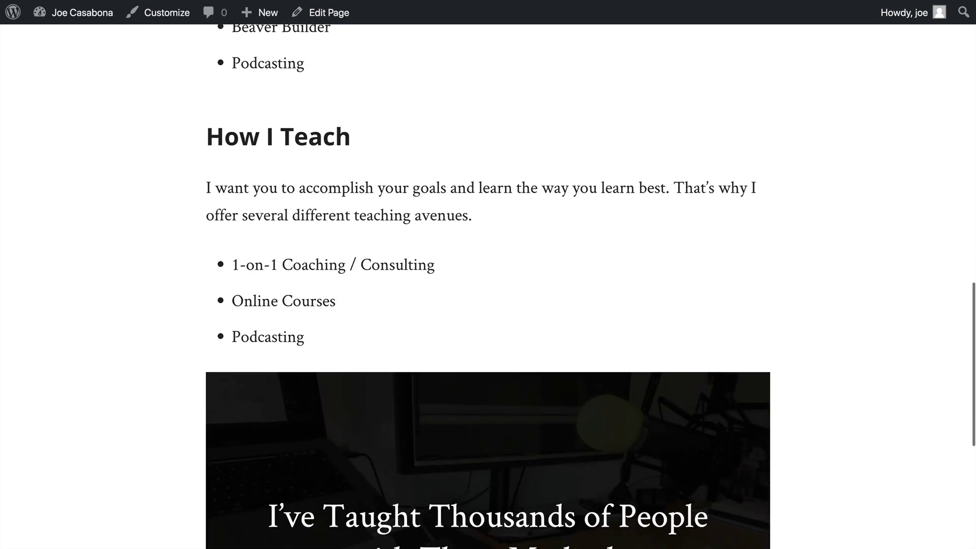
pyautogui.scroll(-5, 488, 285)
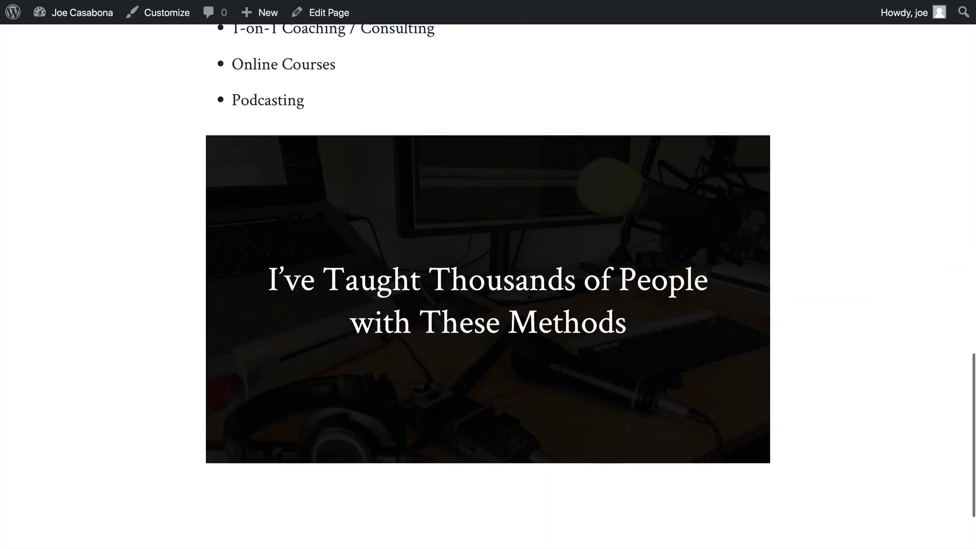
pyautogui.scroll(-2, 488, 285)
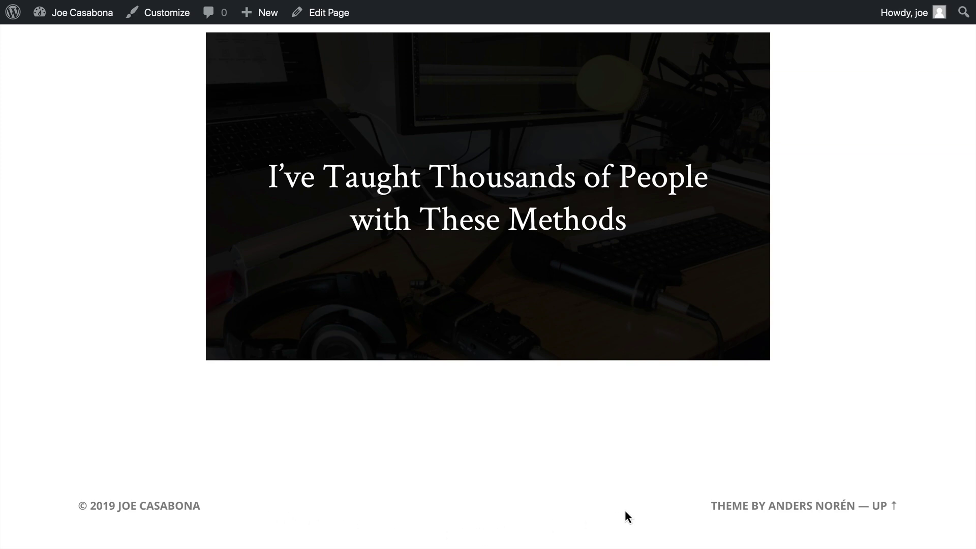
# Add a rule replacing the copied THEME BY ANDERS NORÉN credit with 'Thanks for visiting!' and save it.
pyautogui.moveTo(716, 507); pyautogui.dragTo(857, 506)
pyautogui.press('super+c')
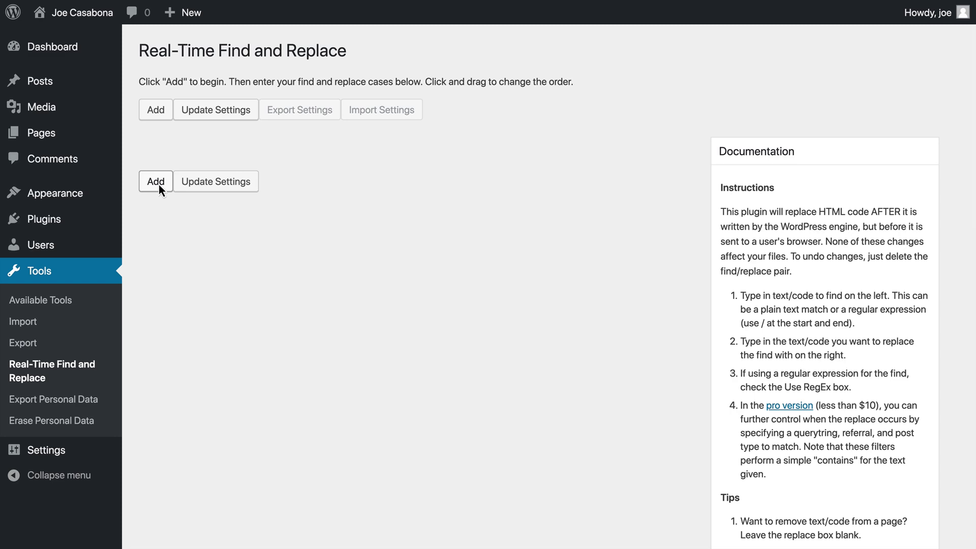
pyautogui.click(155, 182)
pyautogui.scroll(-2, 182, 196)
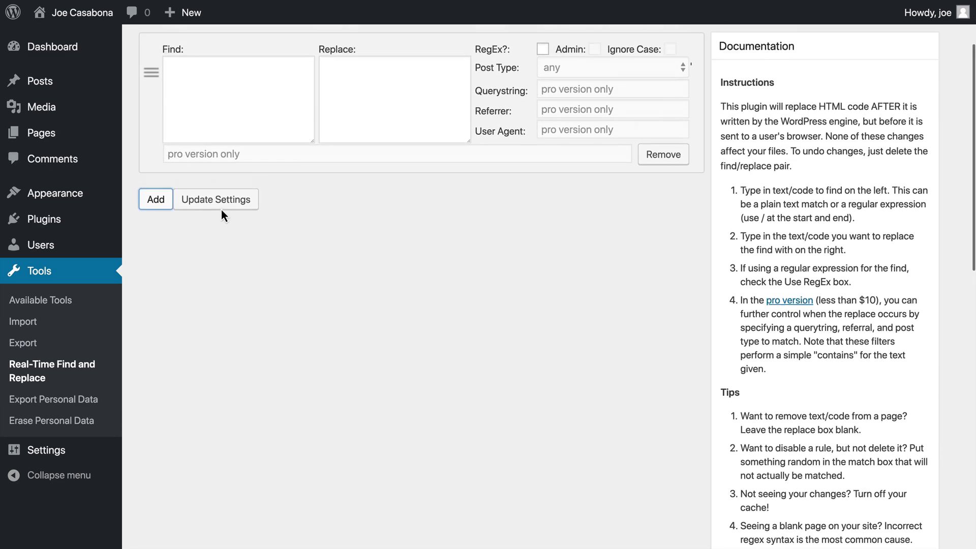
pyautogui.scroll(2, 221, 209)
pyautogui.click(212, 169)
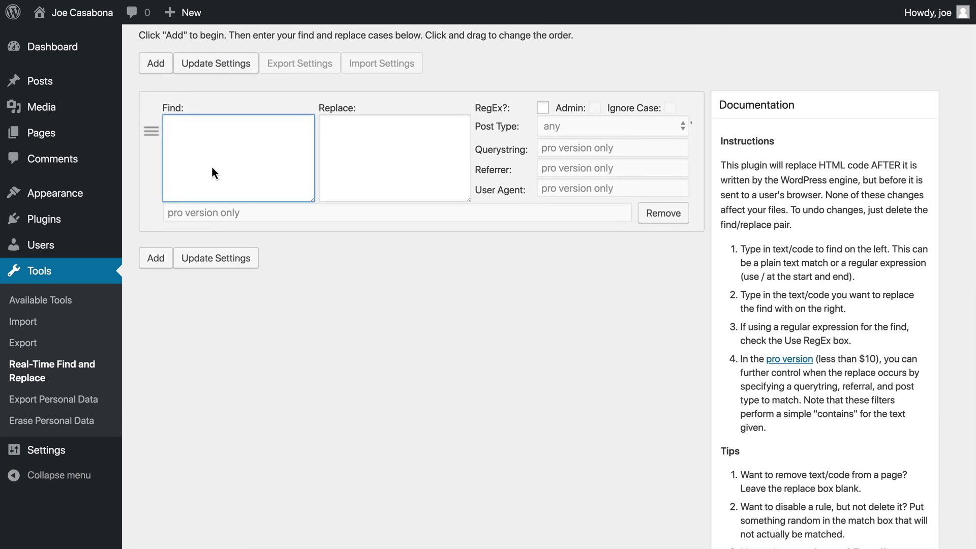
pyautogui.press('super+v')
pyautogui.click(369, 172)
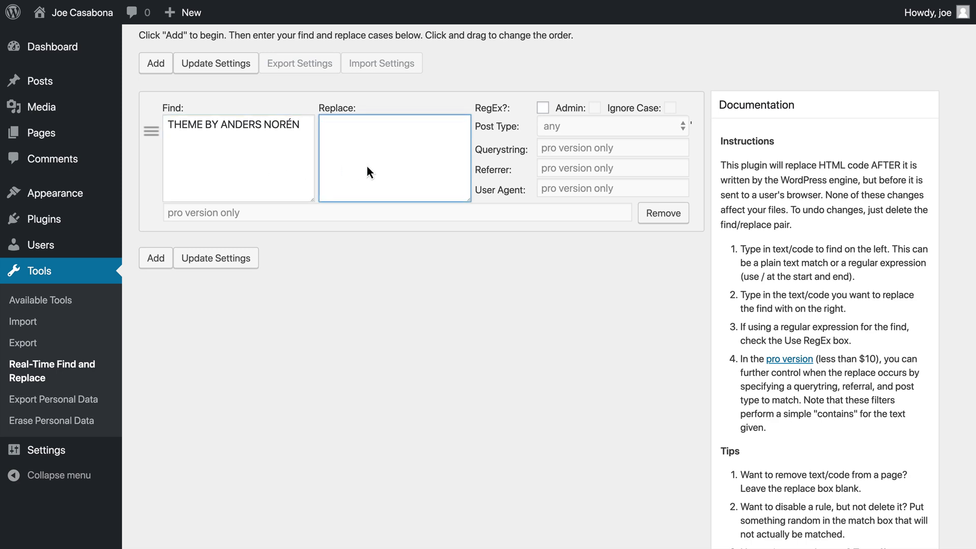
pyautogui.write('Thanks for visiting!')
pyautogui.click(216, 258)
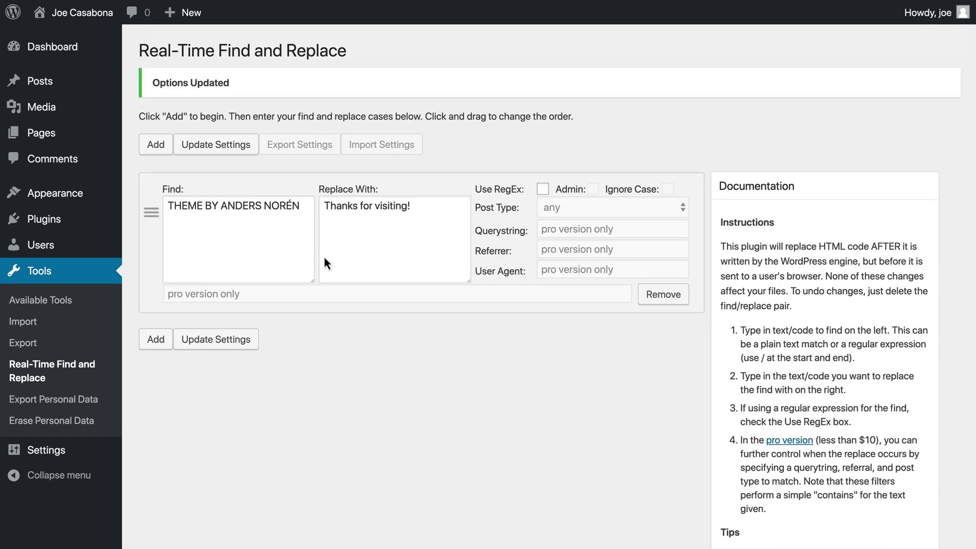
# Reload the front-end homepage and check that the footer still shows THEME BY ANDERS NORÉN.
pyautogui.hotkey('ctrl', 'Tab')
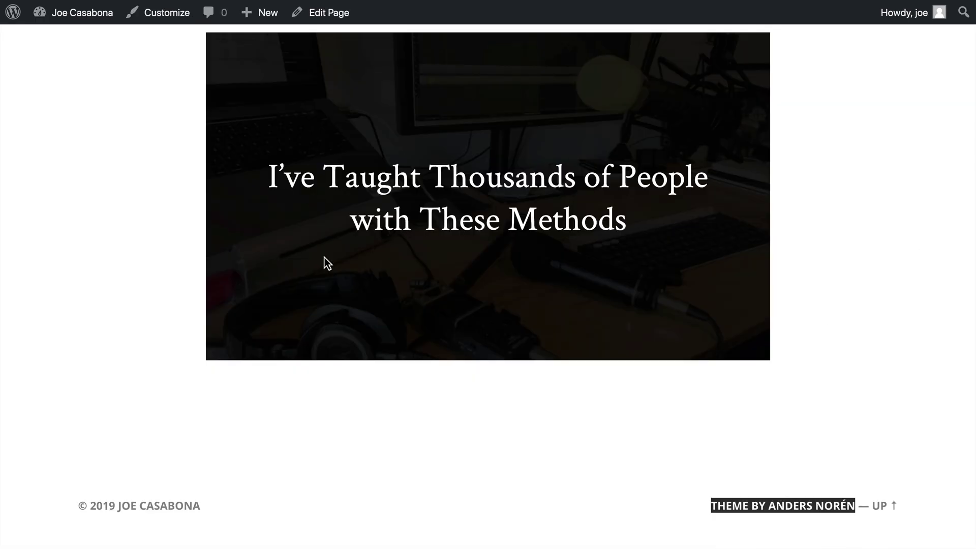
pyautogui.press('super+r')
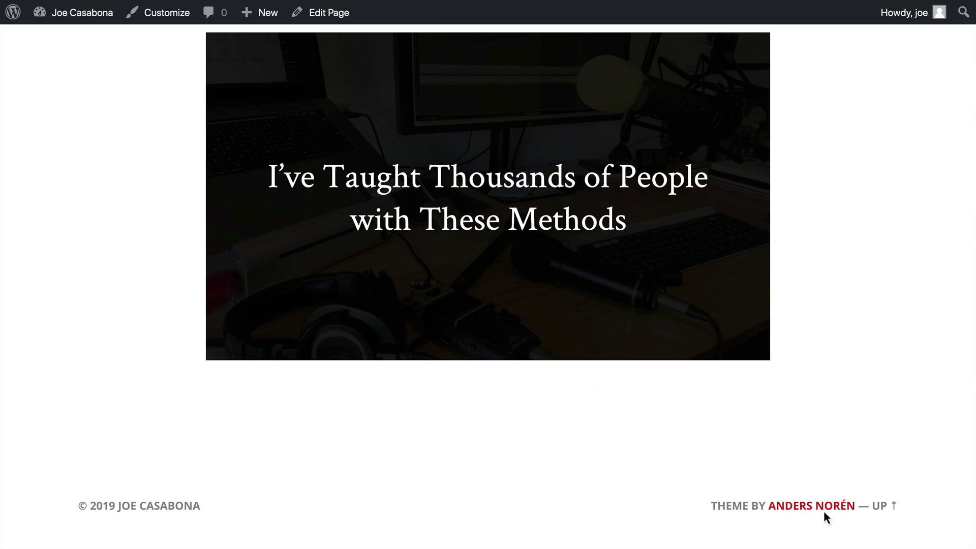
pyautogui.moveTo(711, 509); pyautogui.dragTo(869, 507)
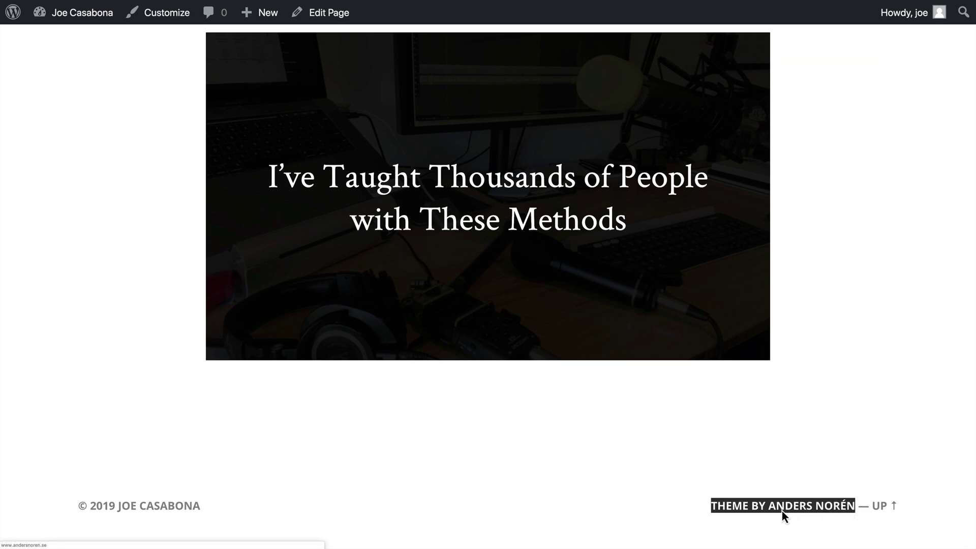
pyautogui.moveTo(773, 510); pyautogui.dragTo(740, 500)
pyautogui.click(739, 497)
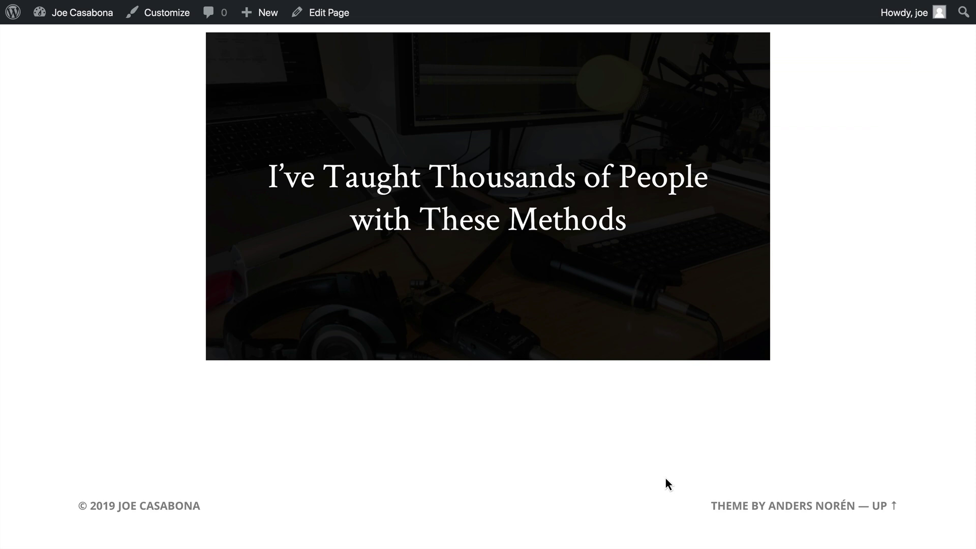
# Open View Page Source for the homepage and scroll through its HTML.
pyautogui.rightClick(627, 432)
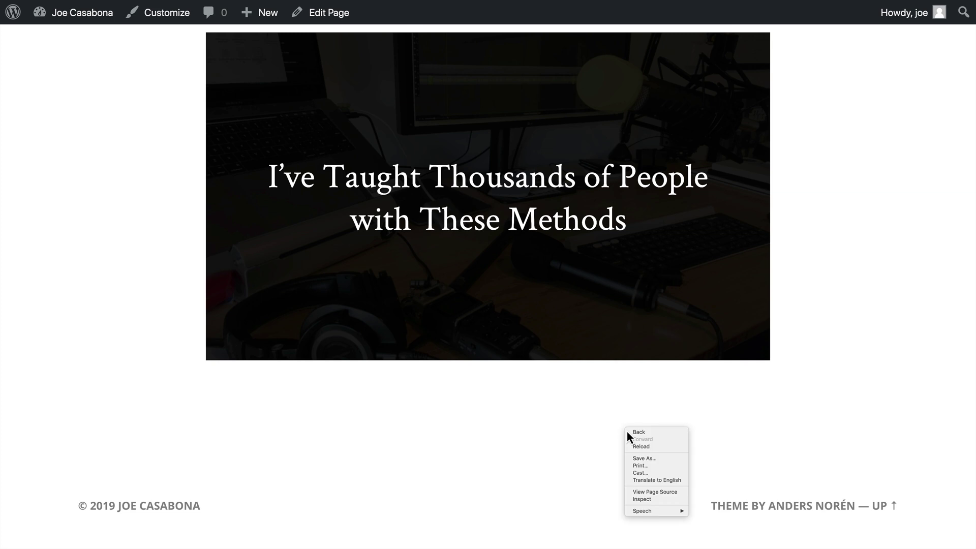
pyautogui.click(665, 495)
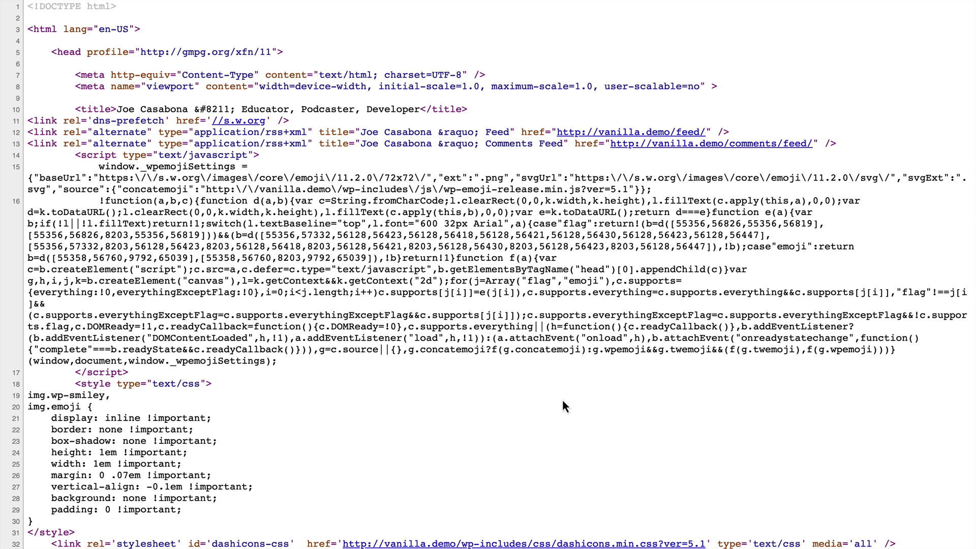
pyautogui.scroll(-10, 563, 405)
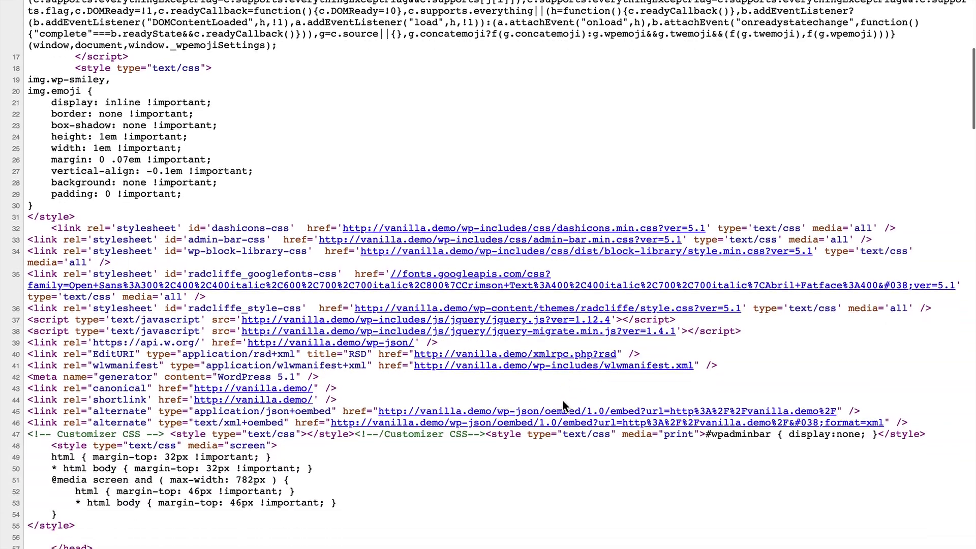
pyautogui.scroll(-10, 563, 405)
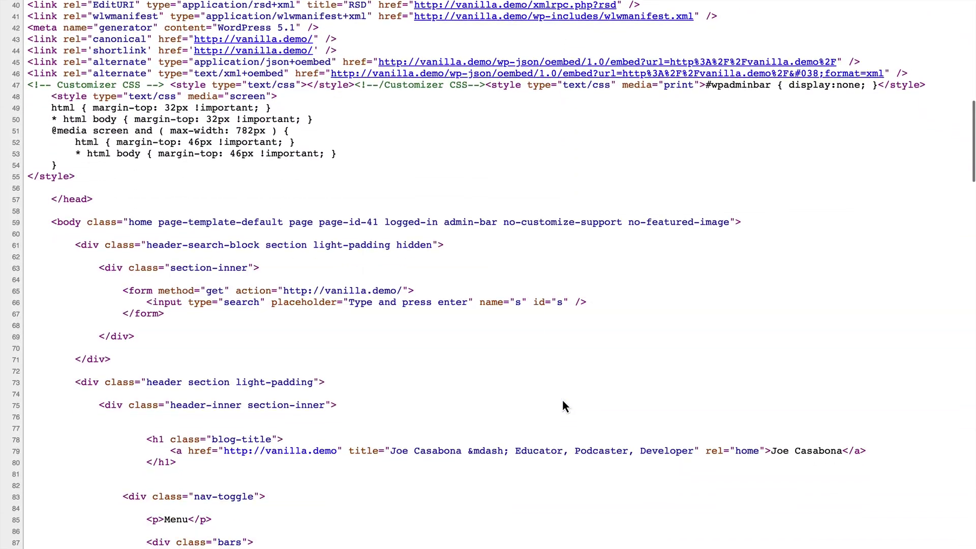
pyautogui.scroll(-8, 563, 405)
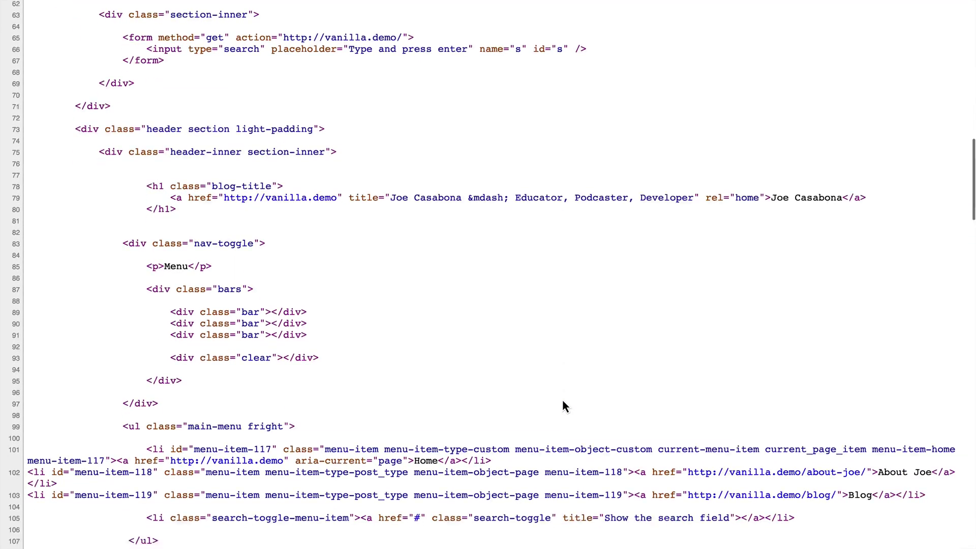
pyautogui.scroll(-7, 563, 405)
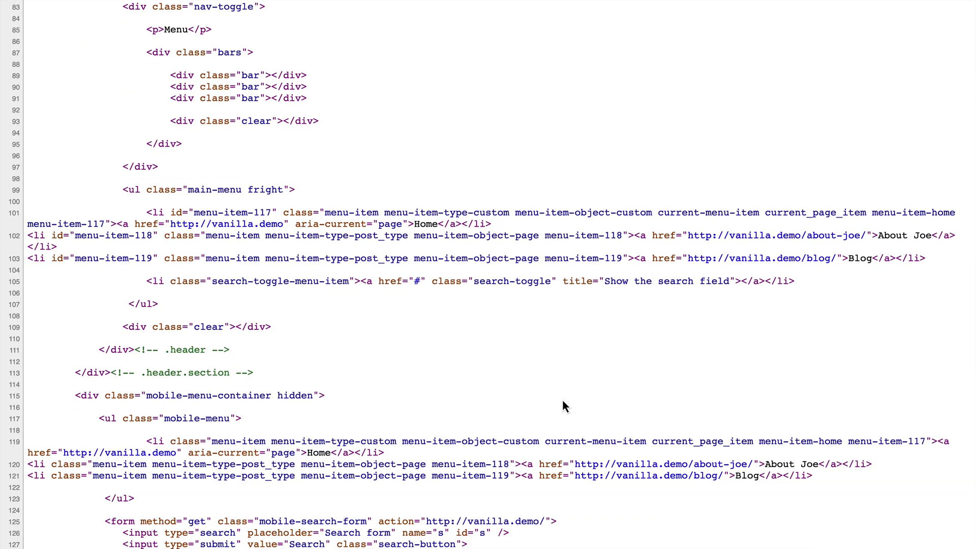
pyautogui.scroll(20, 563, 404)
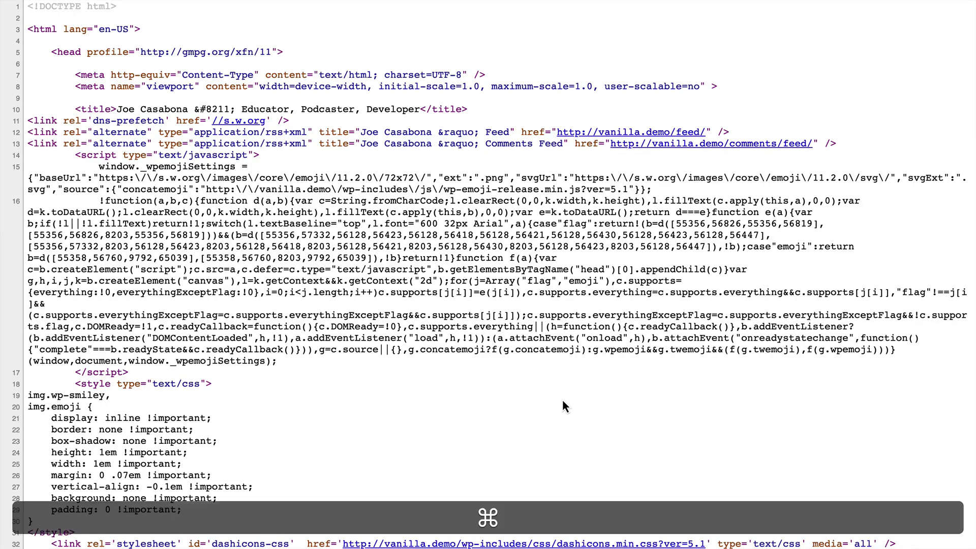
# Search the source for 'Anders' and select the whole credit markup on line 216.
pyautogui.press('super+f')
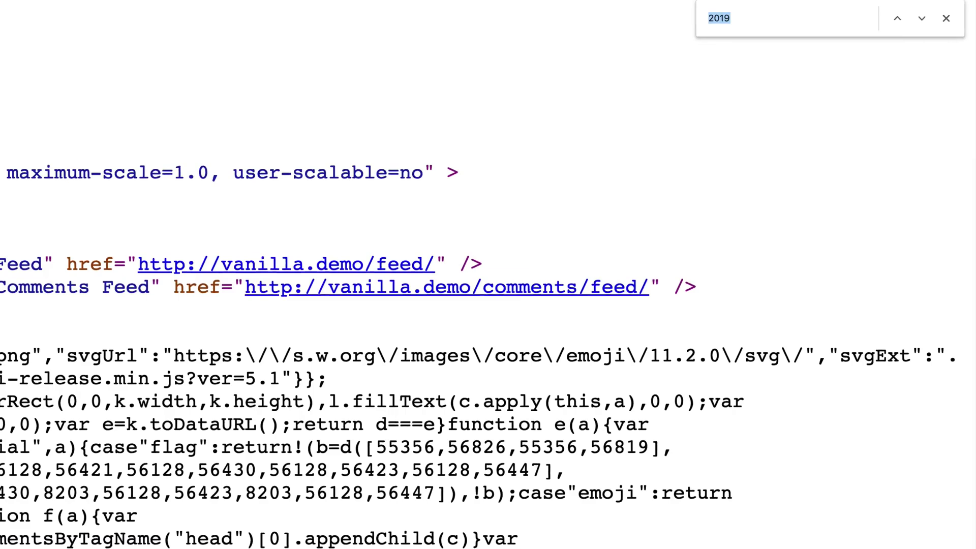
pyautogui.press('BackSpace')
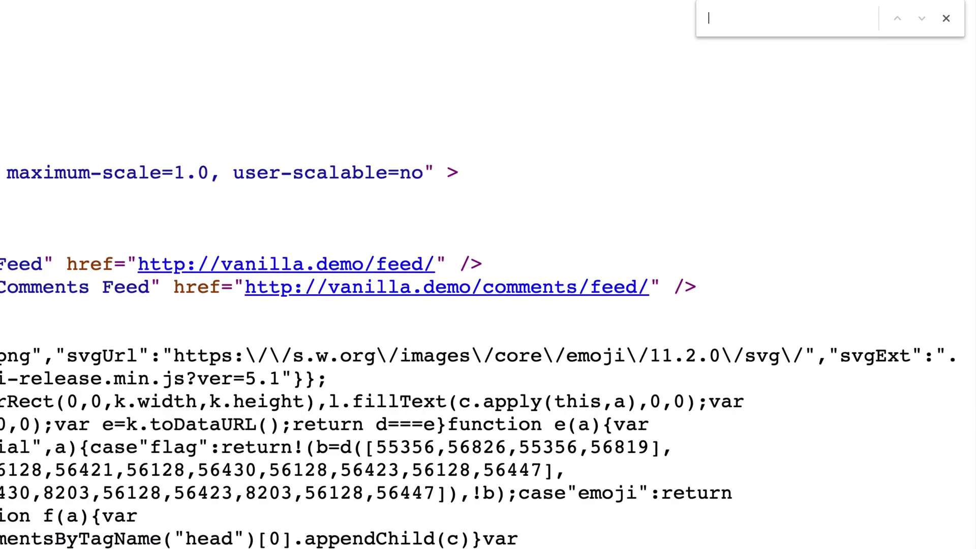
pyautogui.write('Ander')
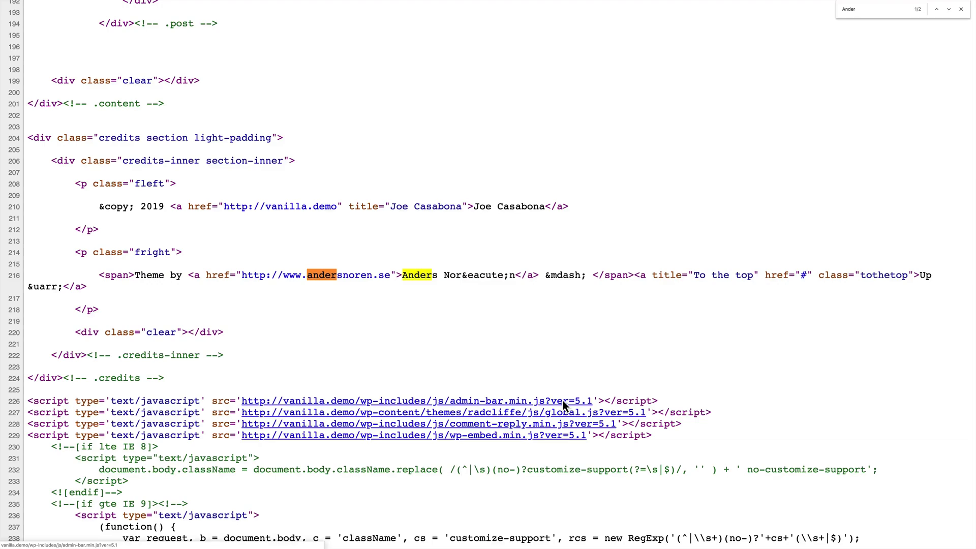
pyautogui.write('s')
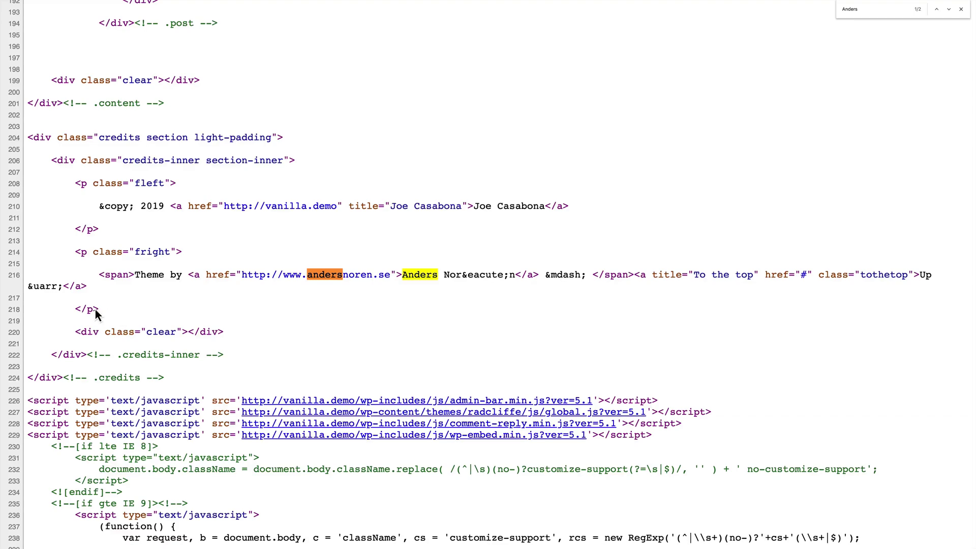
pyautogui.moveTo(97, 276); pyautogui.dragTo(112, 278)
pyautogui.moveTo(137, 277); pyautogui.dragTo(105, 287)
pyautogui.hotkey('ctrl', 'c')
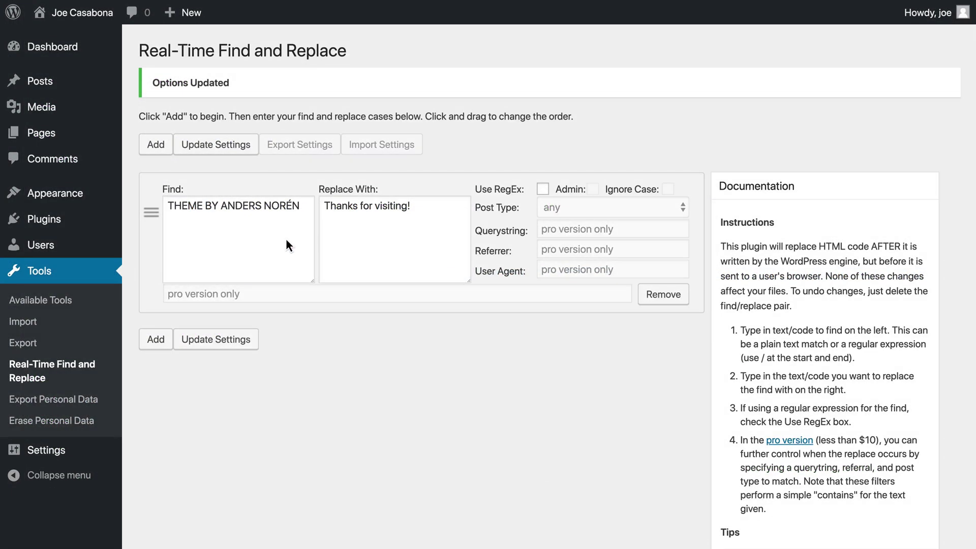
# Swap the rule's Find text for the pasted line-216 credit HTML and update settings.
pyautogui.click(285, 237)
pyautogui.hotkey('ctrl', 'a')
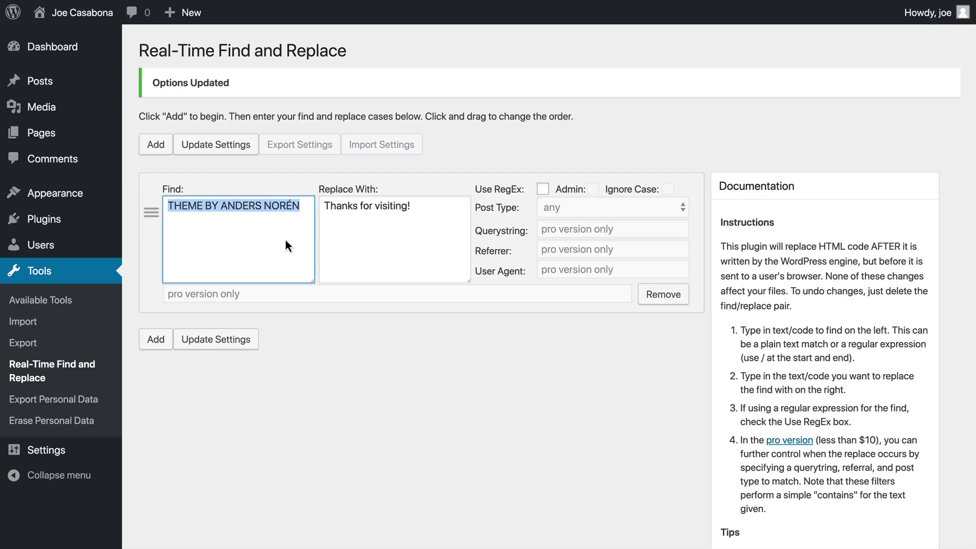
pyautogui.press('BackSpace')
pyautogui.hotkey('ctrl', 'v')
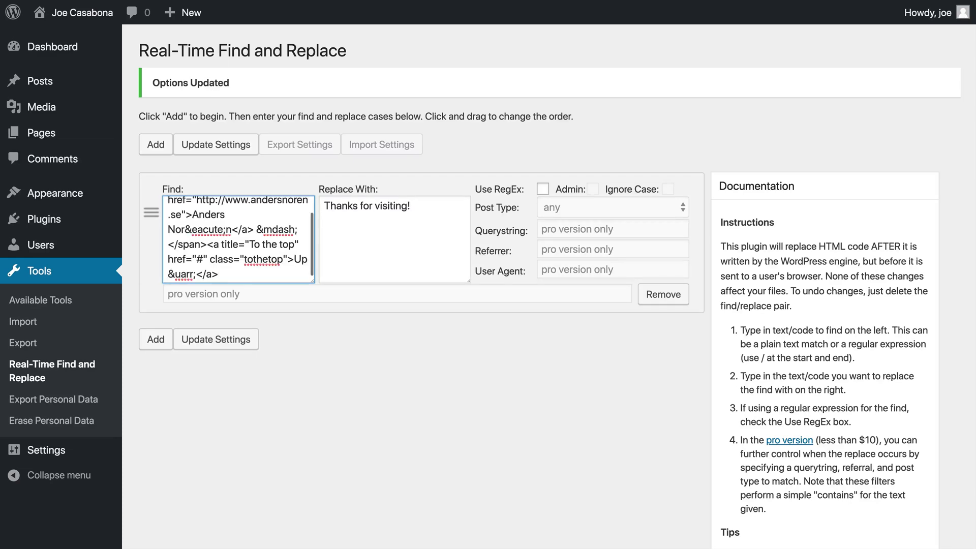
pyautogui.scroll(2, 286, 245)
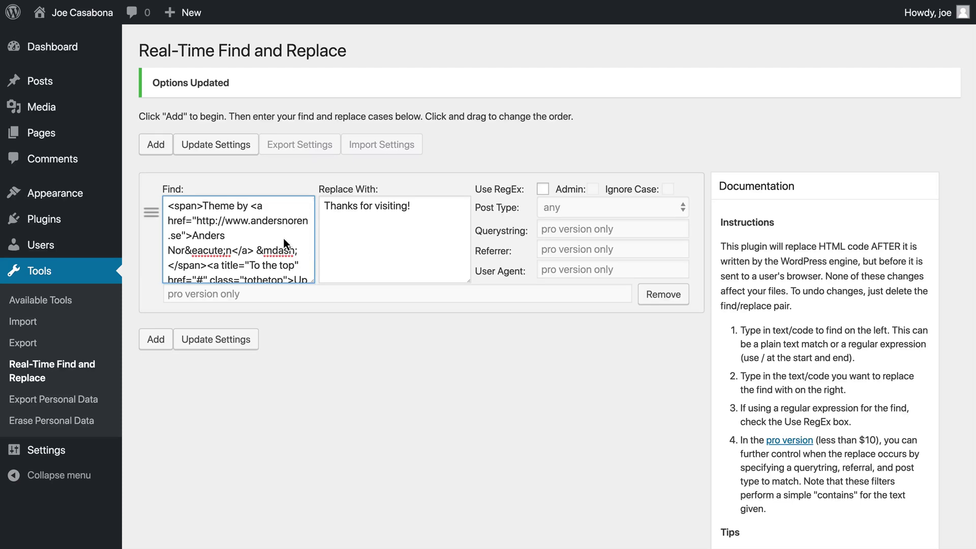
pyautogui.scroll(-2, 286, 245)
pyautogui.click(255, 336)
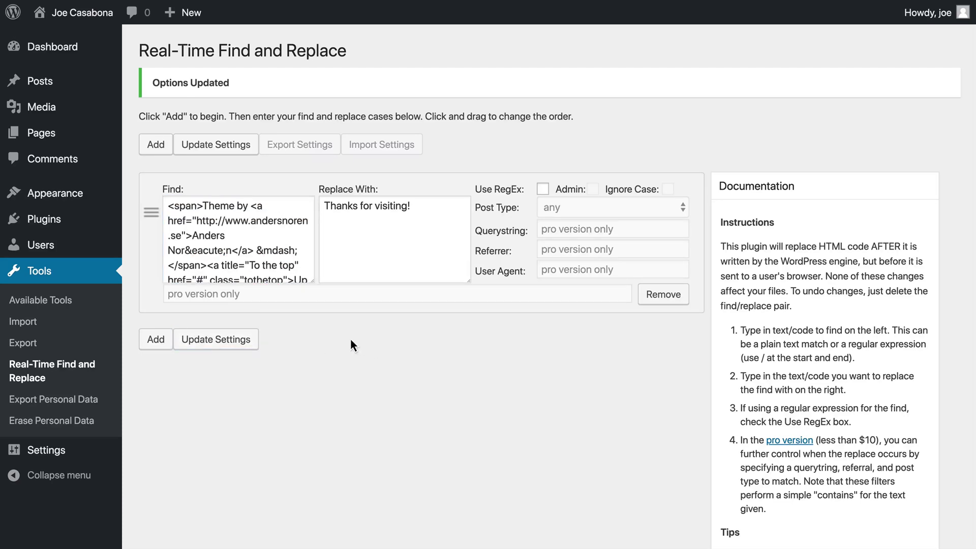
# Reload the front-end homepage and confirm the footer now reads THANKS FOR VISITING!
pyautogui.hotkey('ctrl', 'Tab')
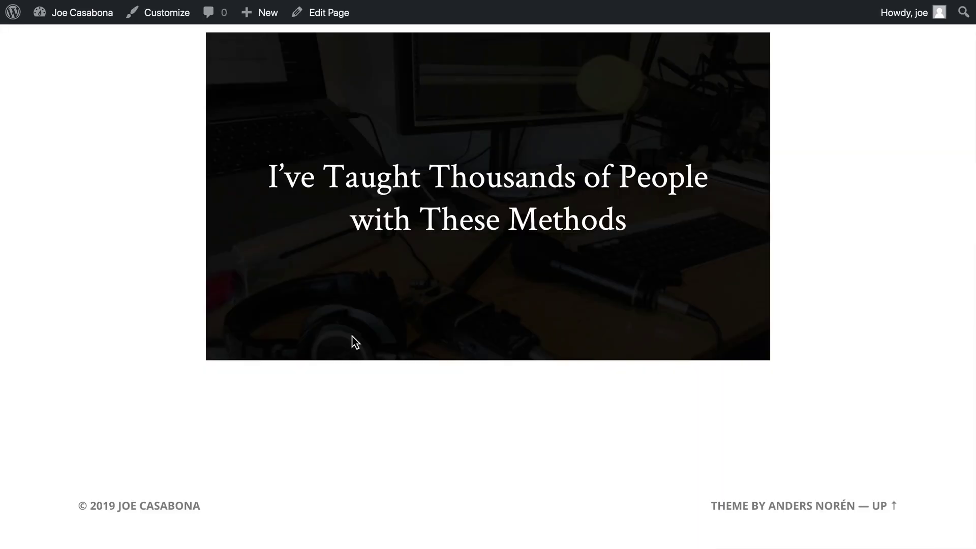
pyautogui.press('super+r')
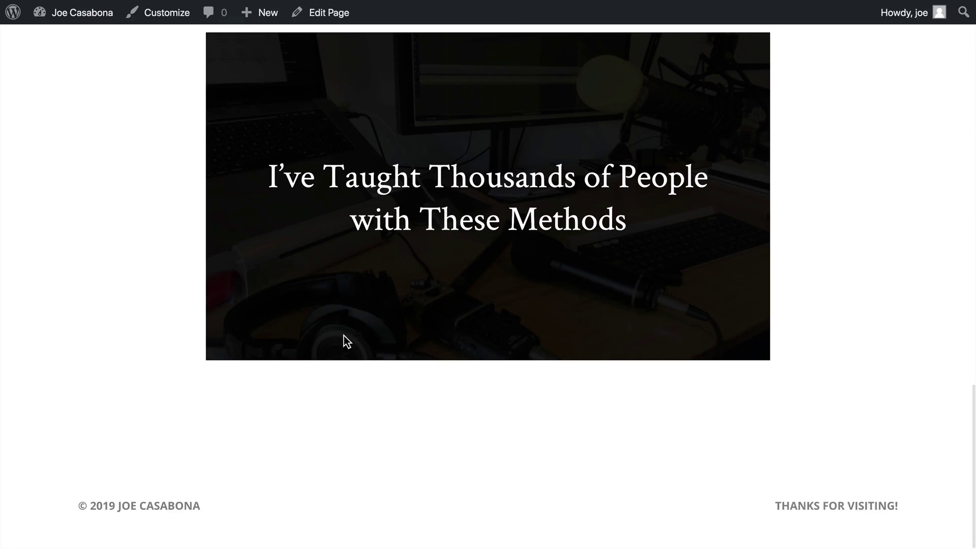
pyautogui.moveTo(781, 508); pyautogui.dragTo(900, 507)
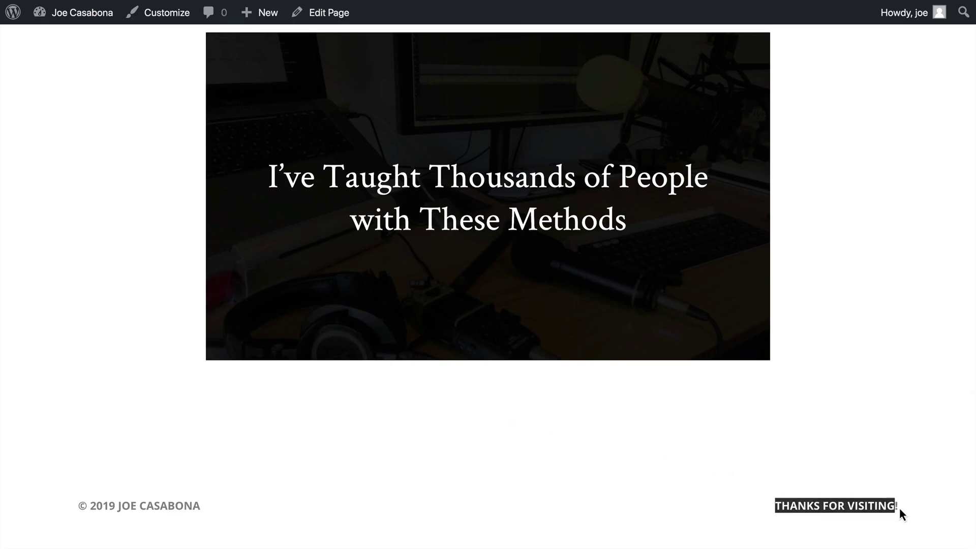
pyautogui.click(815, 502)
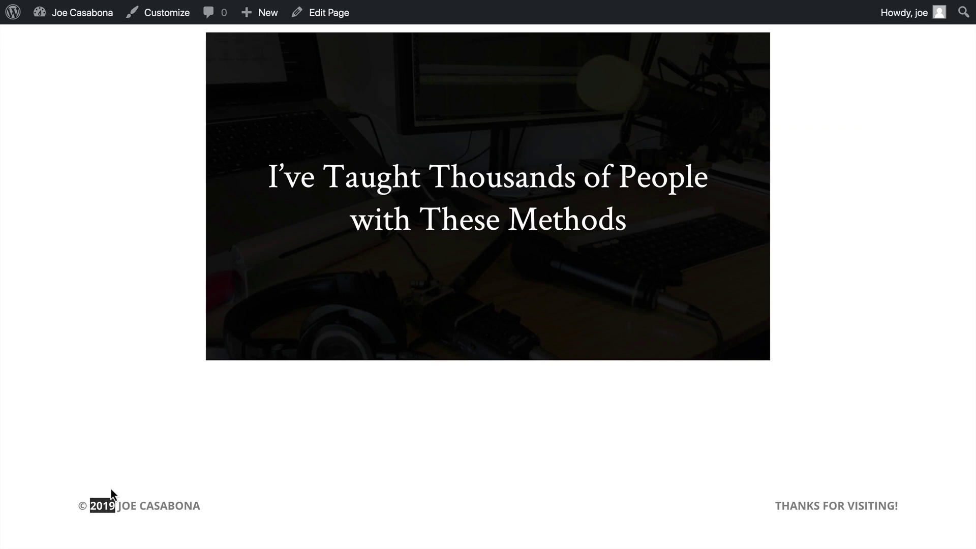
pyautogui.click(108, 507)
# Open the homepage's page source and search it for '2019' to find the copyright footer line.
pyautogui.rightClick(156, 449)
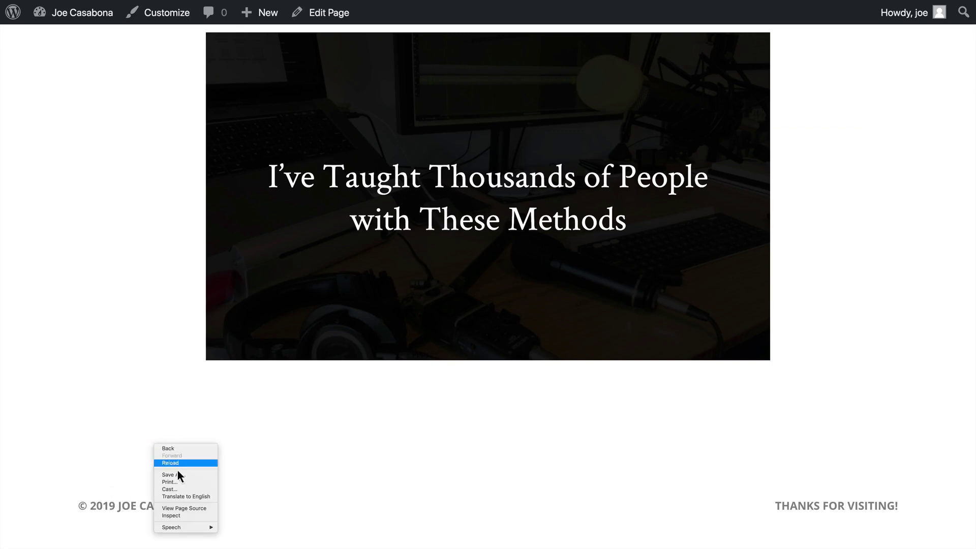
pyautogui.click(192, 510)
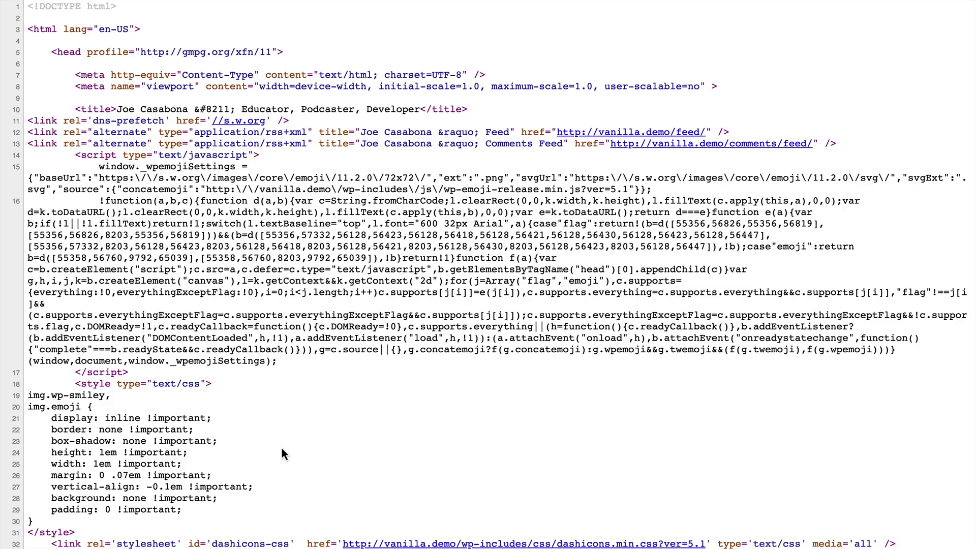
pyautogui.press('super+f')
pyautogui.write('2019')
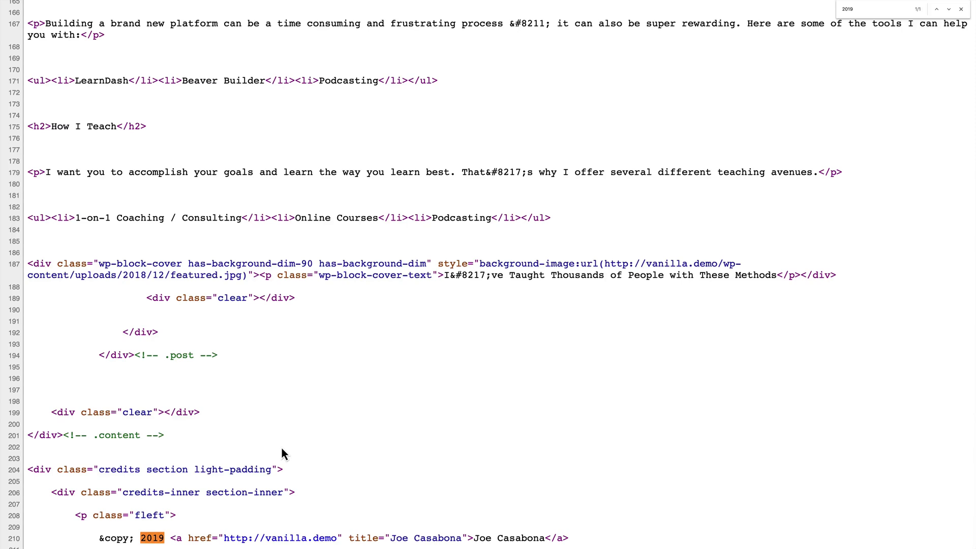
pyautogui.scroll(-5, 282, 449)
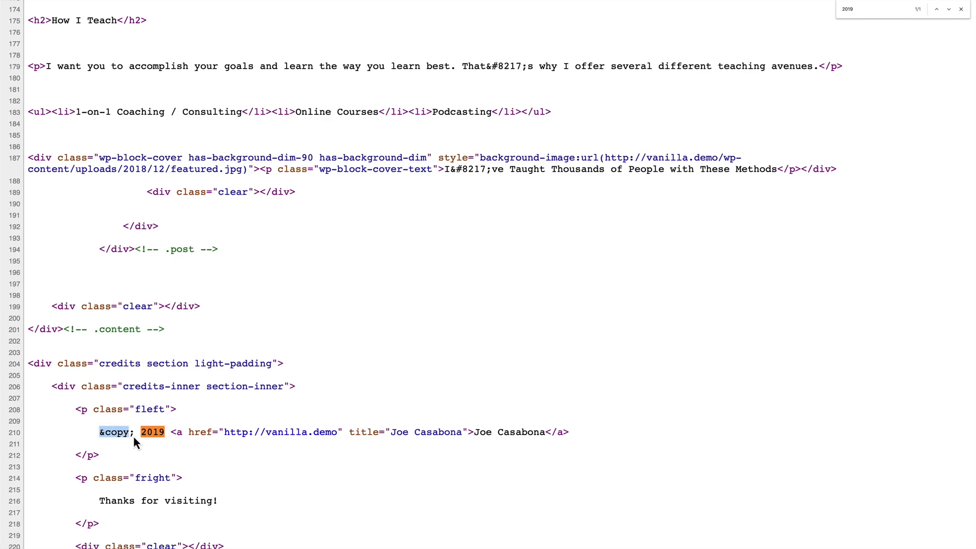
pyautogui.scroll(-1, 165, 434)
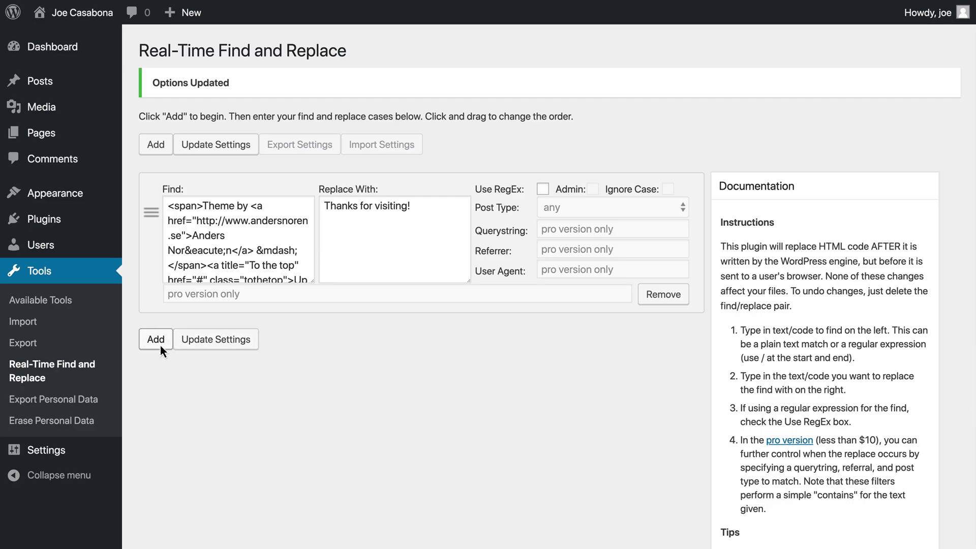
# Add a second rule finding '&copy; 2019' and replacing it with '&copy; 2003 - 2019'.
pyautogui.click(159, 343)
pyautogui.scroll(-5, 250, 283)
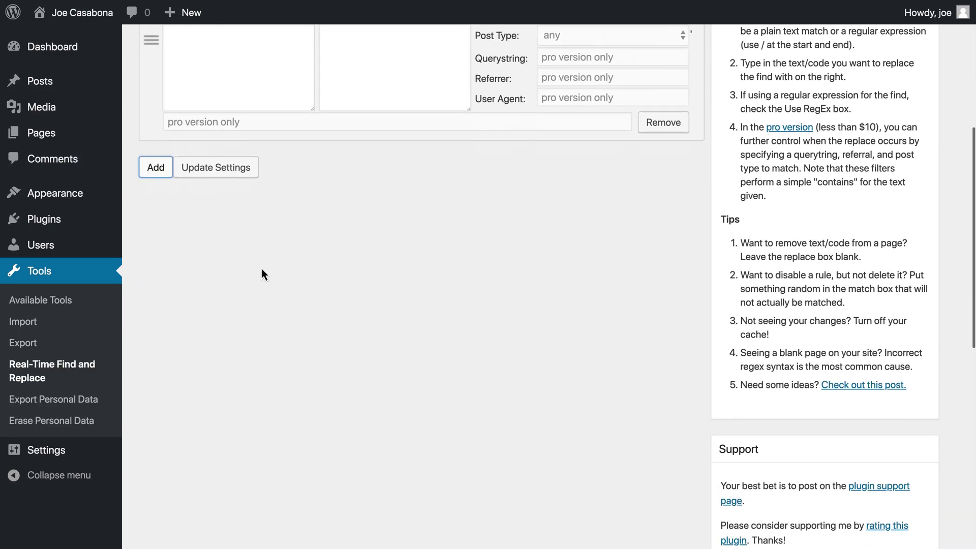
pyautogui.scroll(2, 260, 266)
pyautogui.click(250, 191)
pyautogui.write('&copy; 2019')
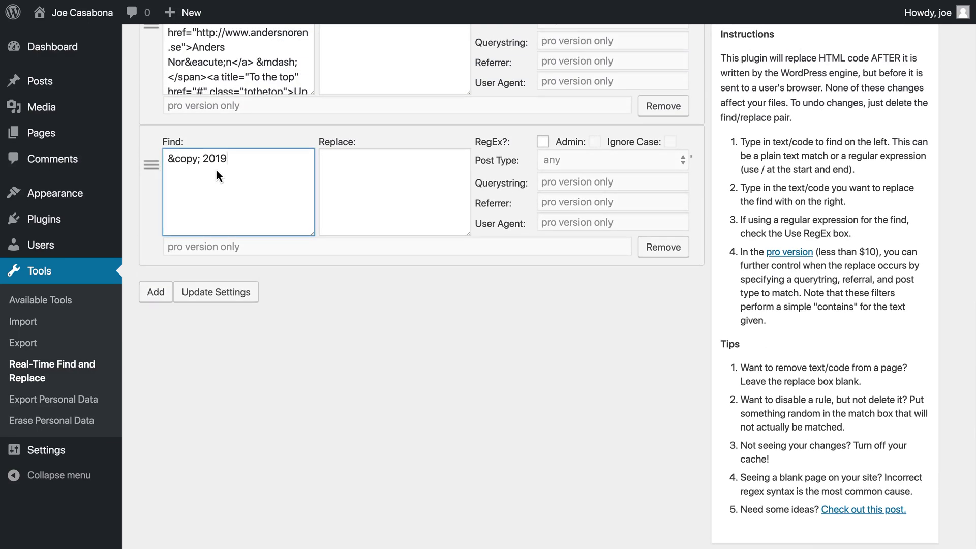
pyautogui.click(376, 190)
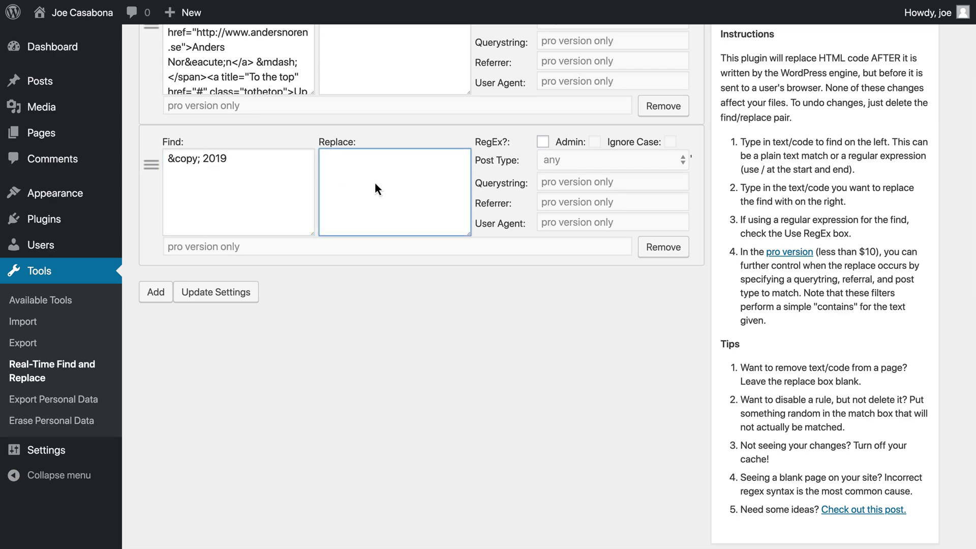
pyautogui.write('&copy; 2019')
pyautogui.write('2003 -')
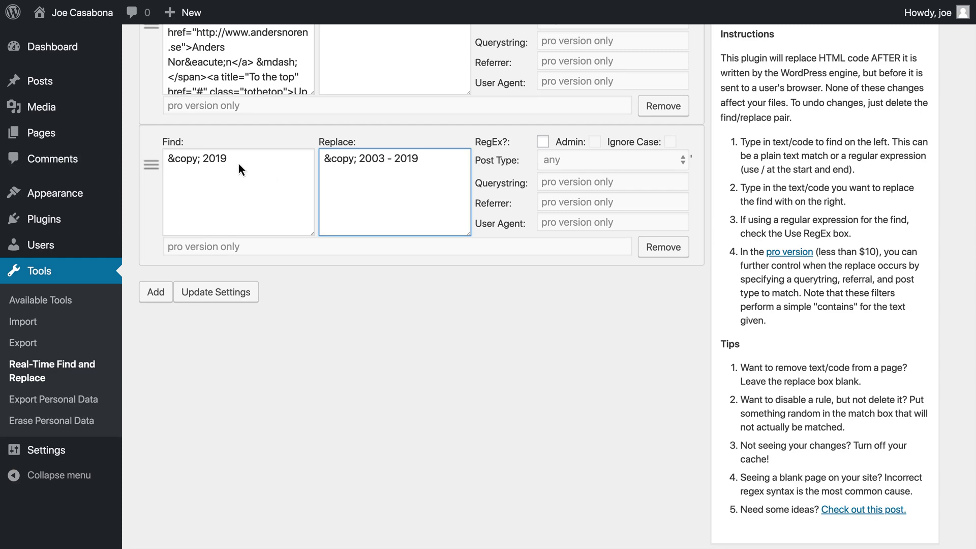
# Check the year text in both fields and save the new copyright rule.
pyautogui.moveTo(219, 161); pyautogui.dragTo(216, 162)
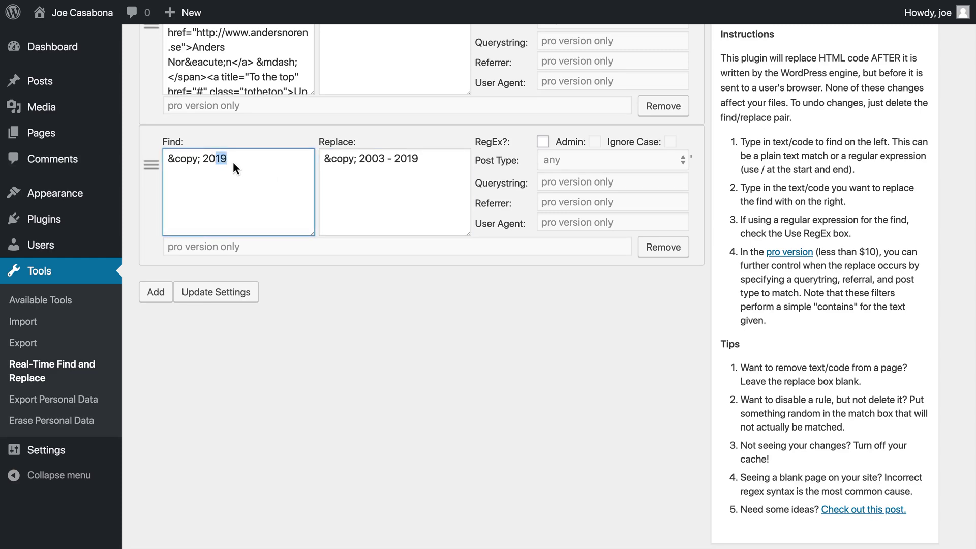
pyautogui.click(413, 161)
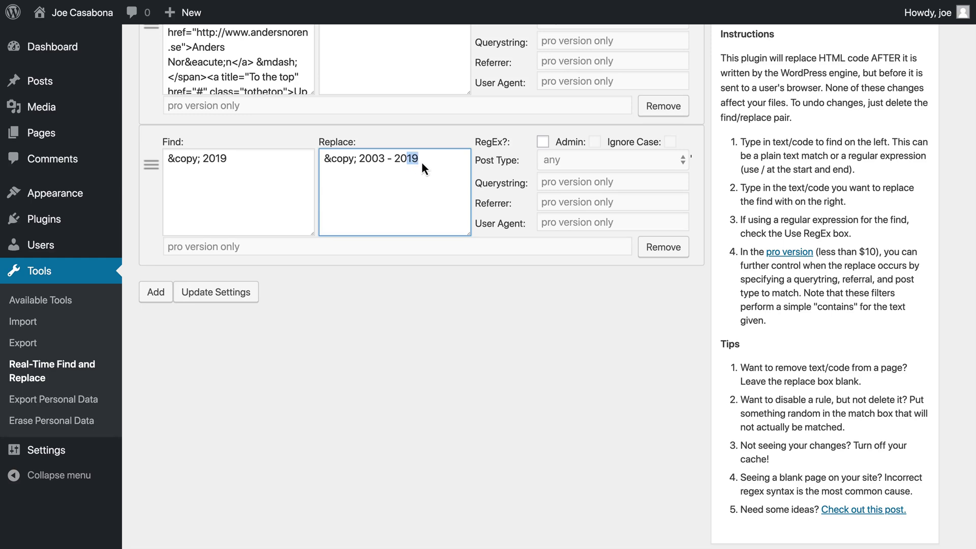
pyautogui.scroll(3, 245, 245)
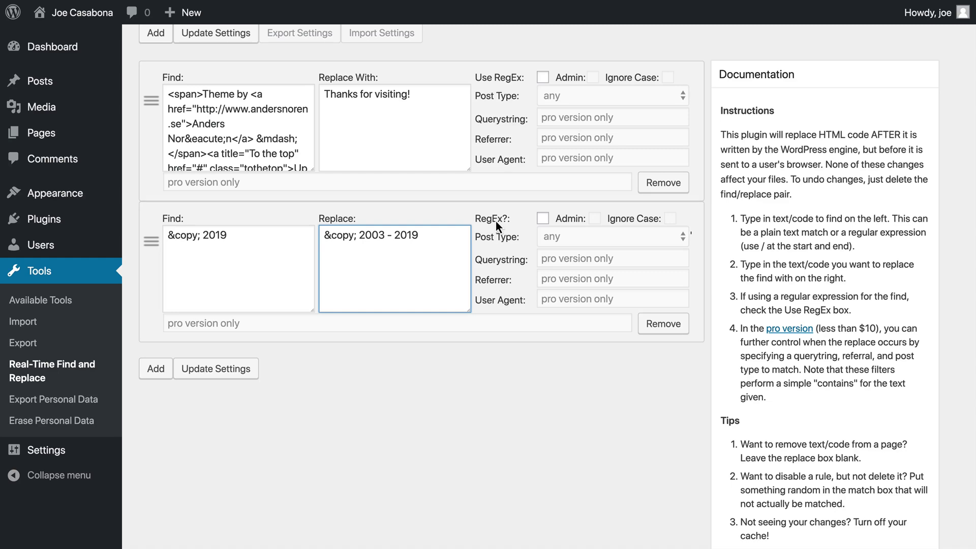
pyautogui.click(260, 249)
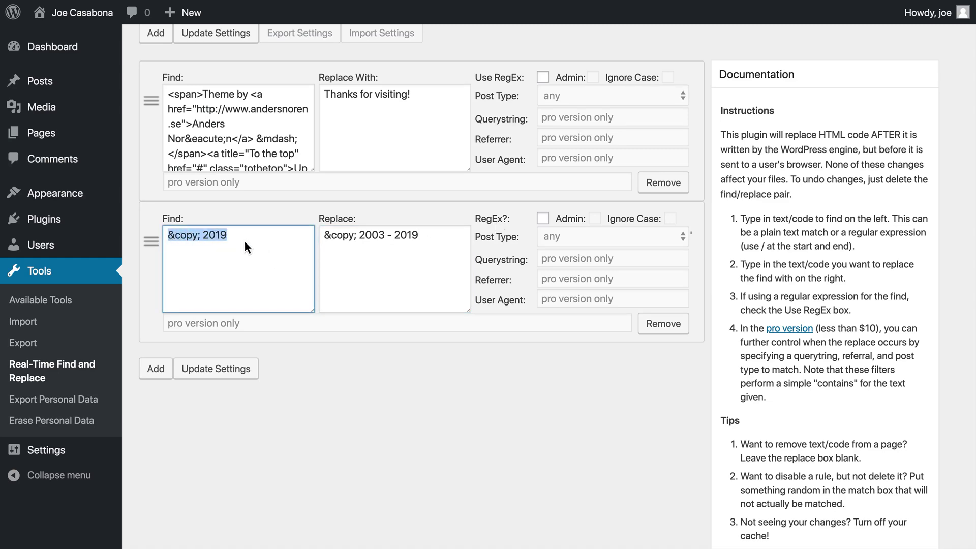
pyautogui.click(245, 242)
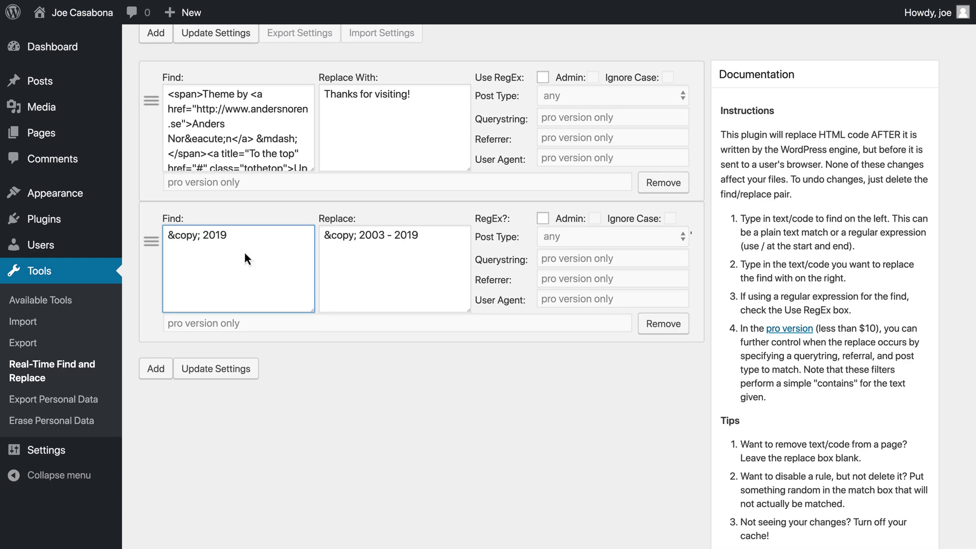
pyautogui.click(222, 373)
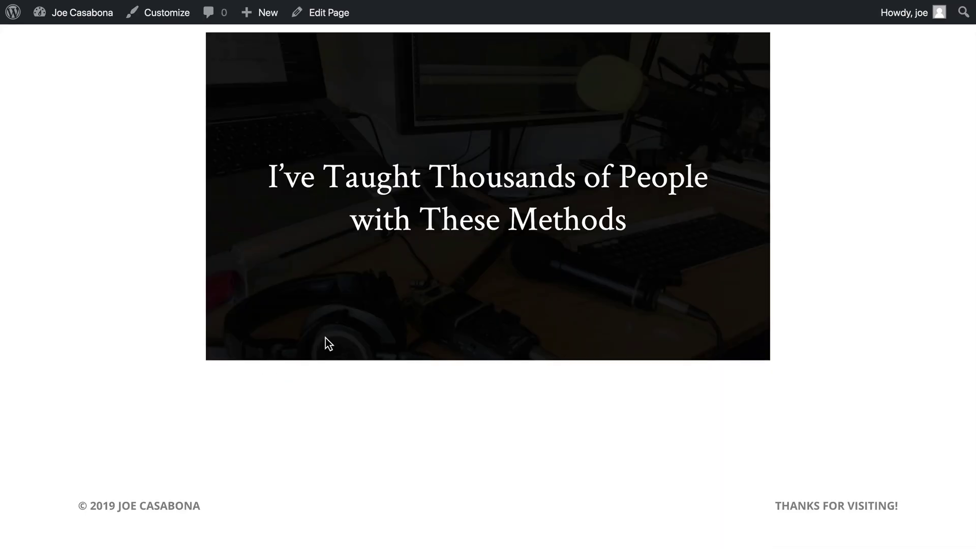
# Reload the live homepage to confirm the footer reads © 2003 - 2019 JOE CASABONA.
pyautogui.press('super+r')
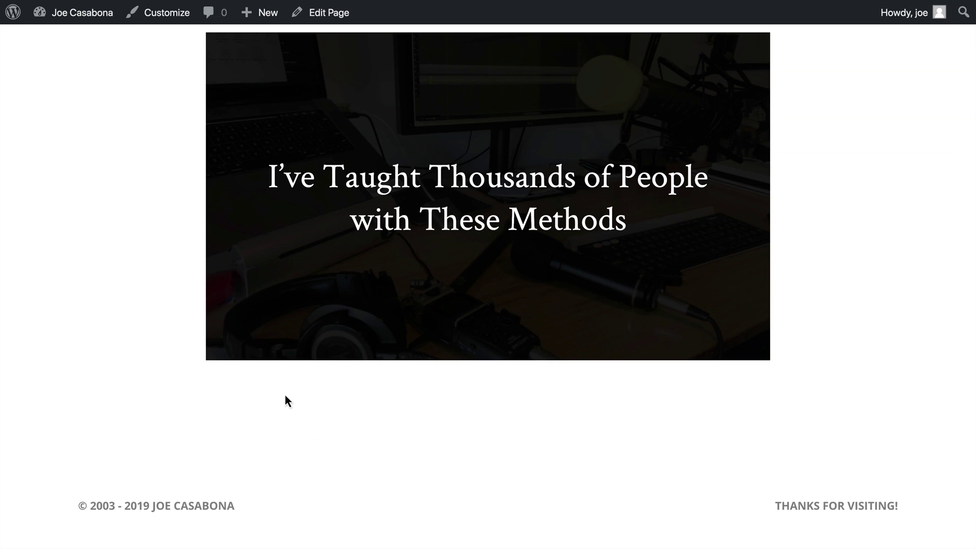
# Create a new page with an italic 'Thanks for visiting!' paragraph.
pyautogui.moveTo(263, 22)
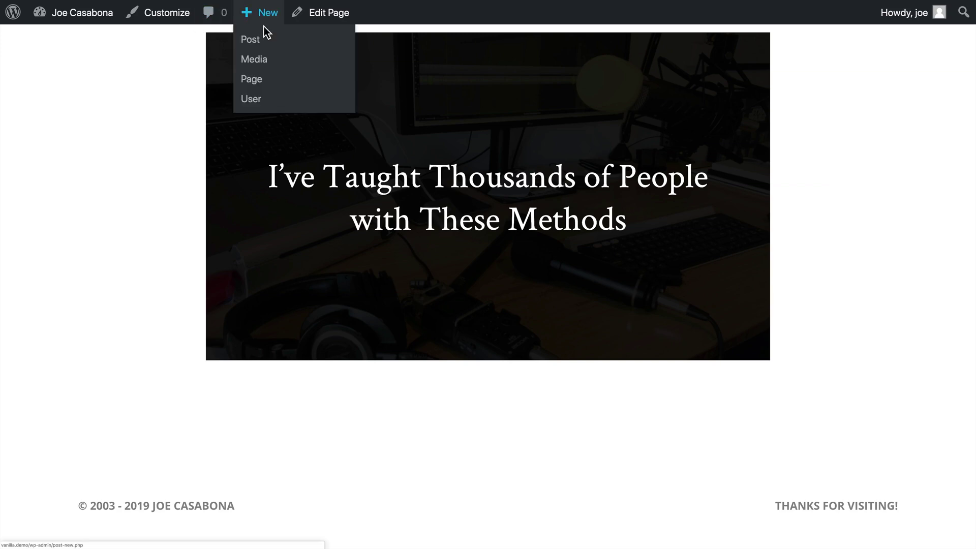
pyautogui.click(263, 82)
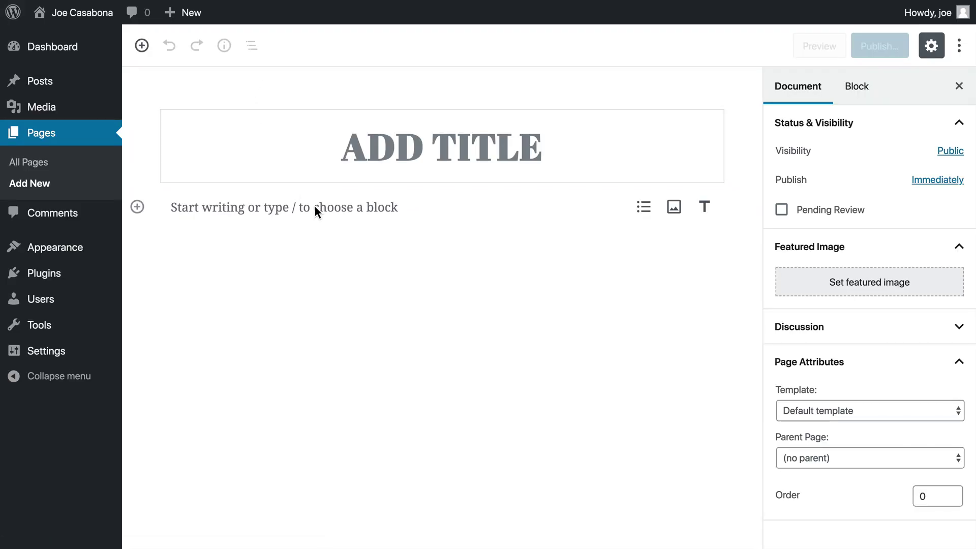
pyautogui.click(317, 217)
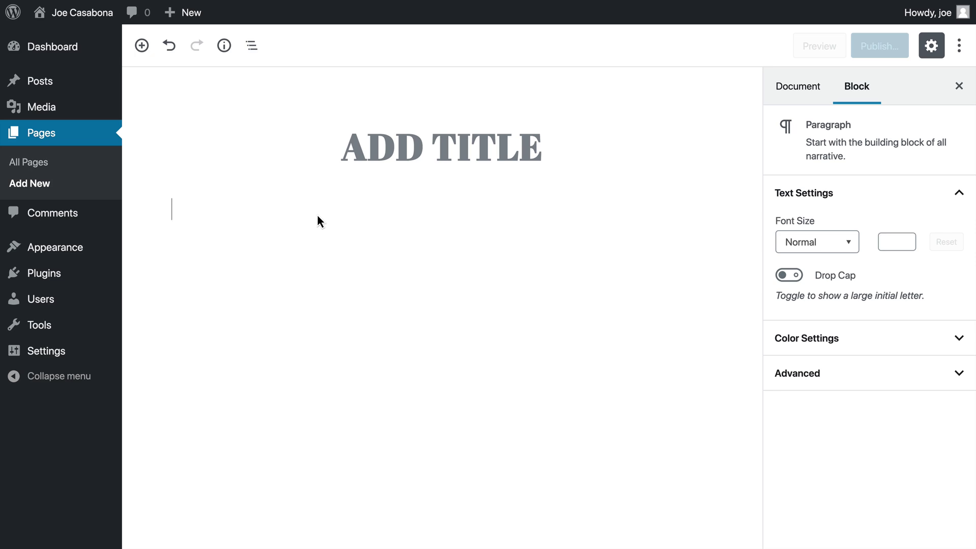
pyautogui.write('Thanks for ')
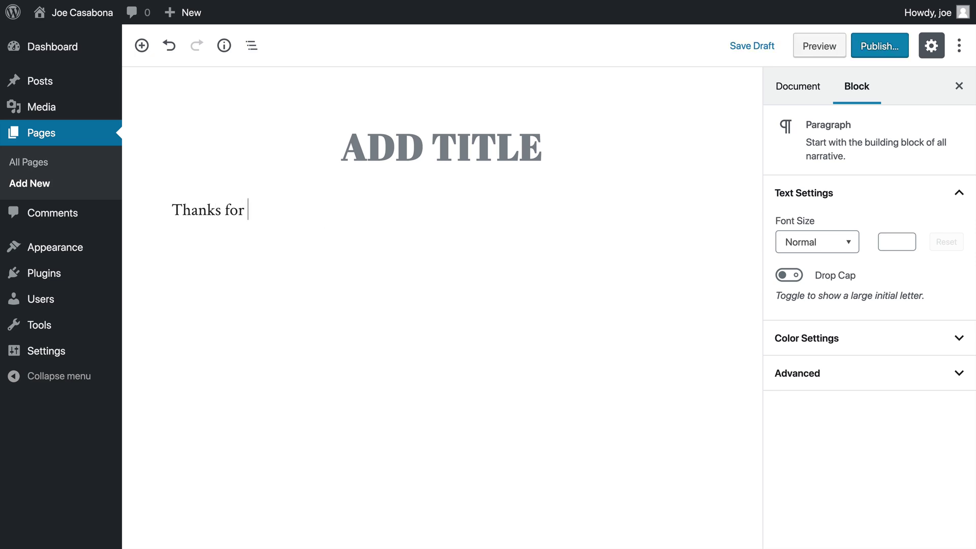
pyautogui.write('visiting!')
pyautogui.moveTo(316, 219); pyautogui.dragTo(272, 215)
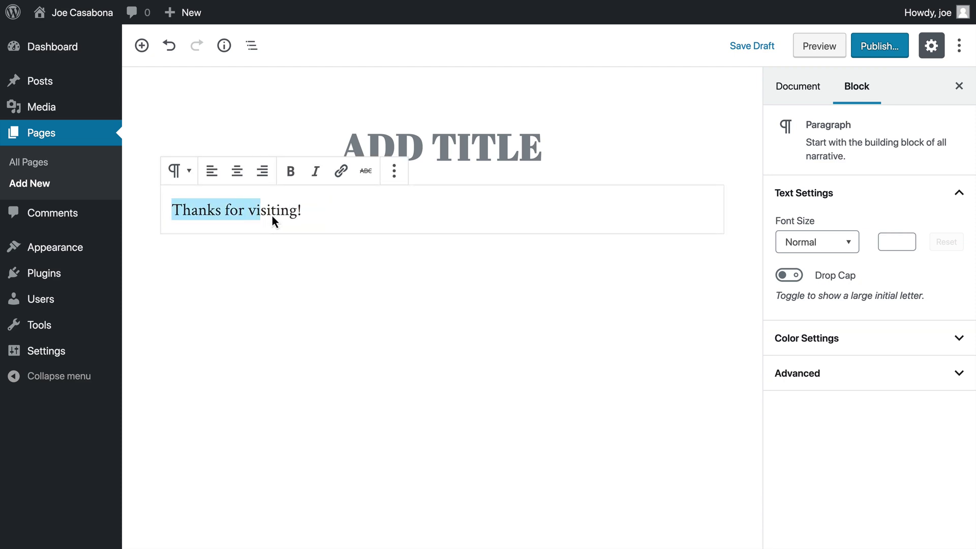
pyautogui.click(317, 178)
pyautogui.click(316, 213)
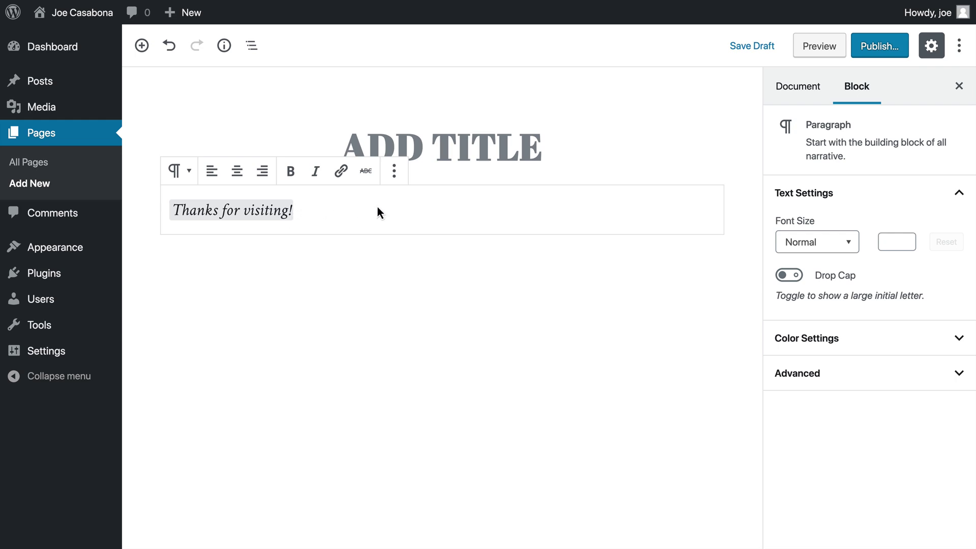
# View the paragraph as HTML and select its <em> markup.
pyautogui.click(400, 176)
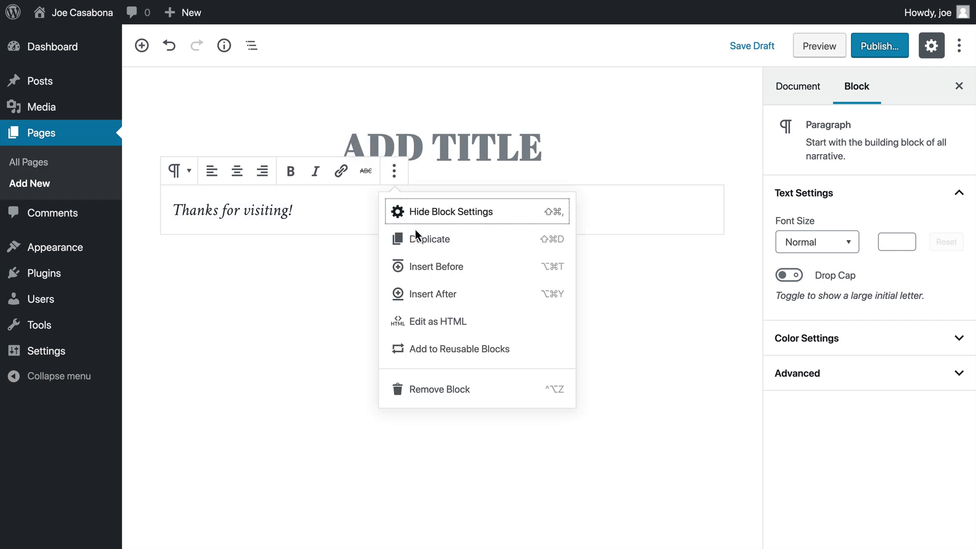
pyautogui.click(443, 323)
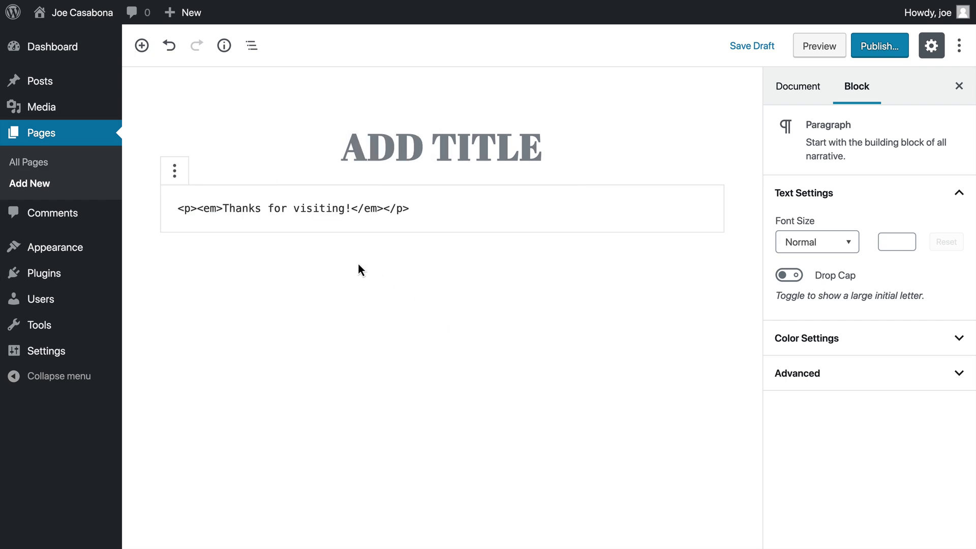
pyautogui.moveTo(199, 213); pyautogui.dragTo(369, 219)
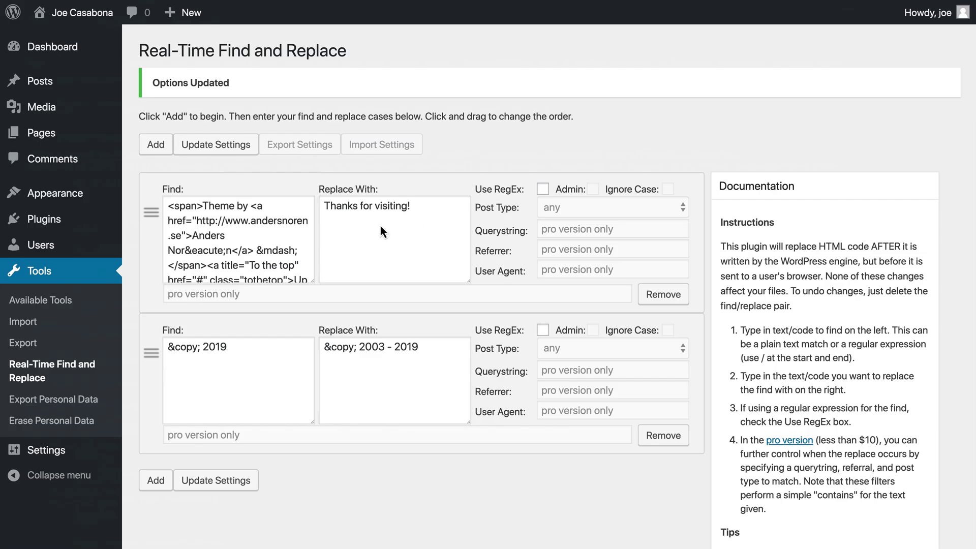
# Change the first rule's replacement to '<em>Thanks for visiting!</em>' and save the settings.
pyautogui.click(409, 211)
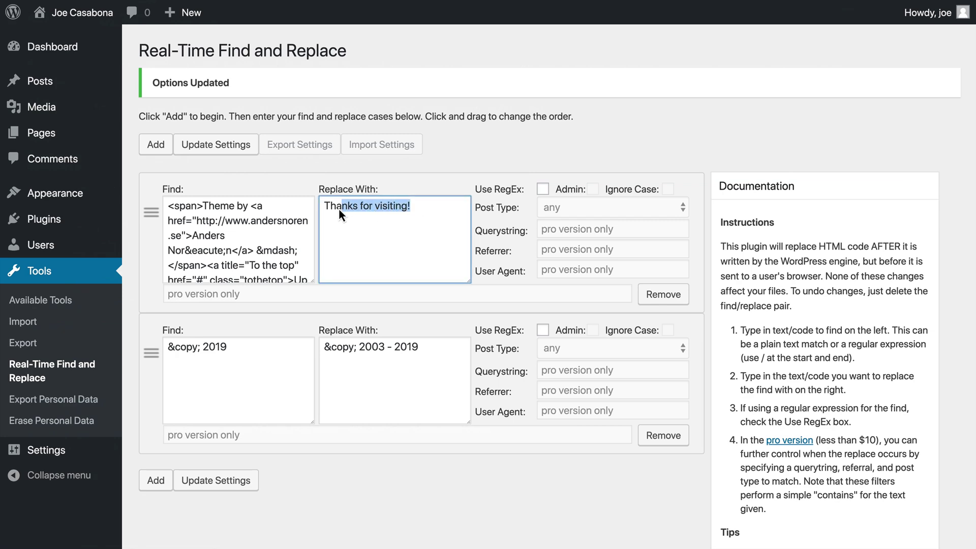
pyautogui.write('<em>Thanks for visiting!</em>')
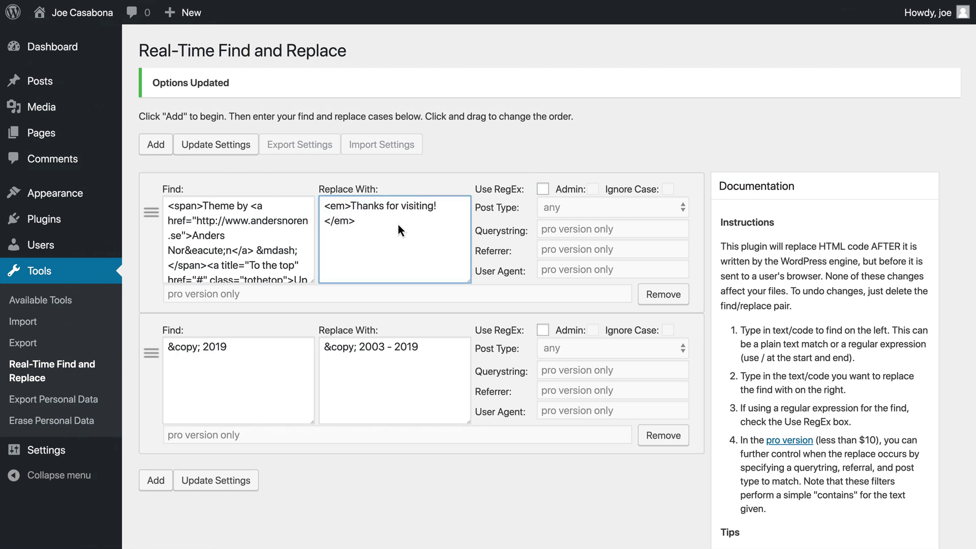
pyautogui.click(232, 484)
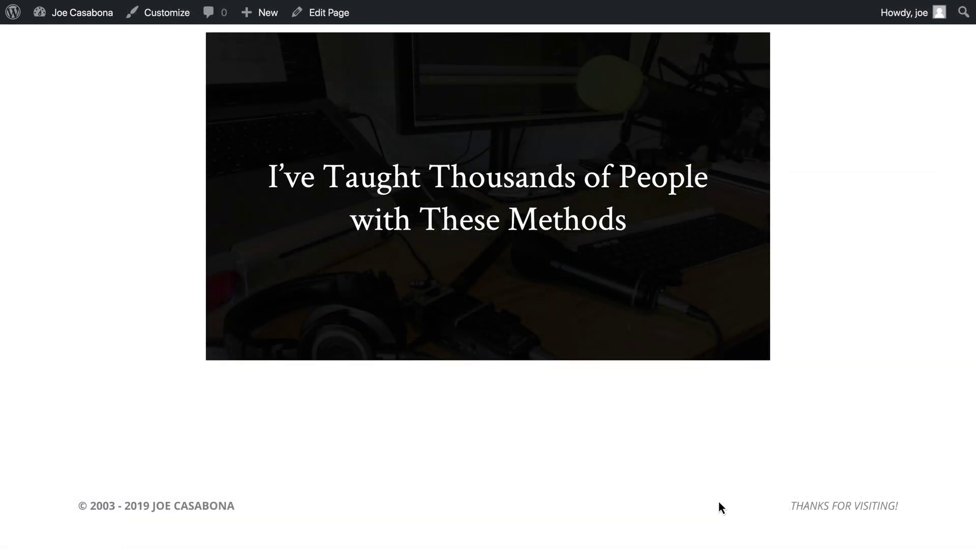
pyautogui.scroll(1, 718, 501)
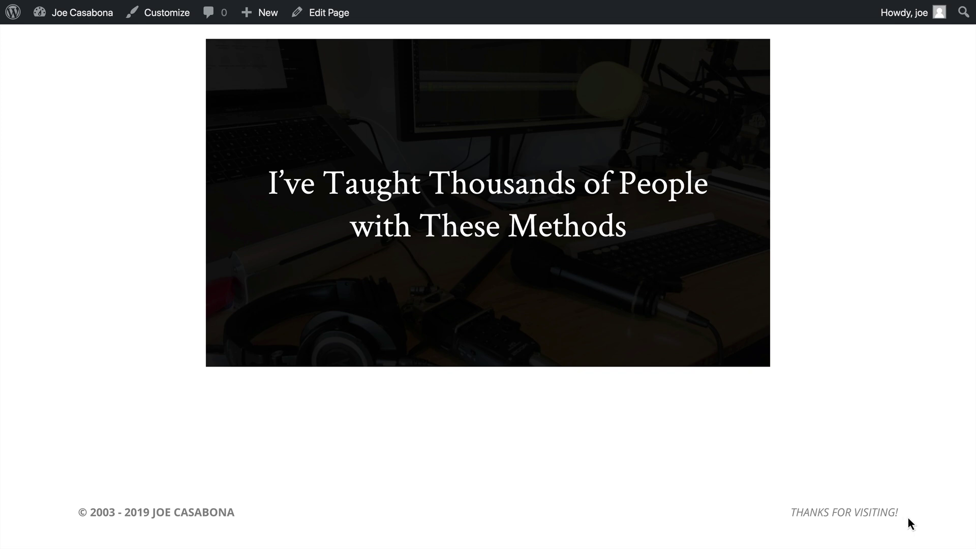
pyautogui.scroll(15, 754, 492)
pyautogui.scroll(6, 753, 492)
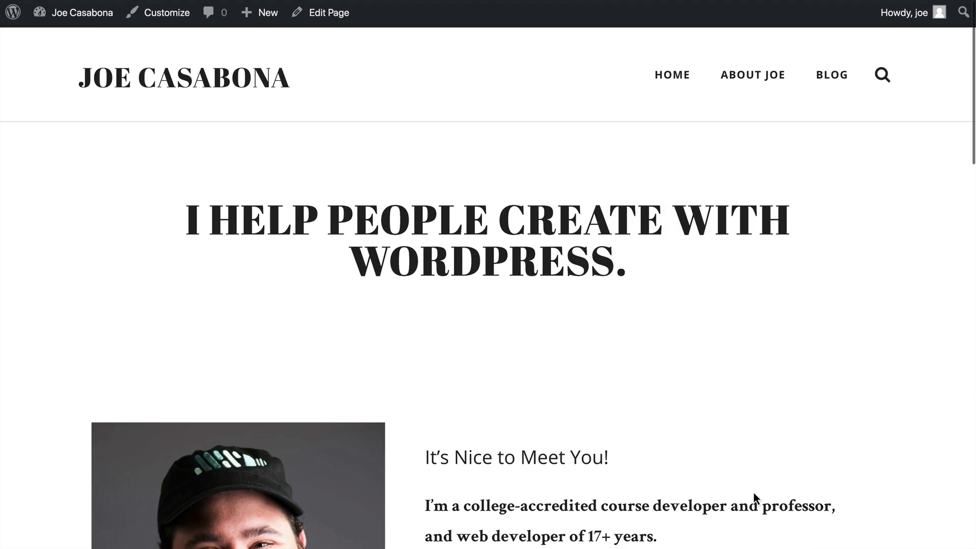
# Open the Customizer and browse the installed themes.
pyautogui.click(181, 17)
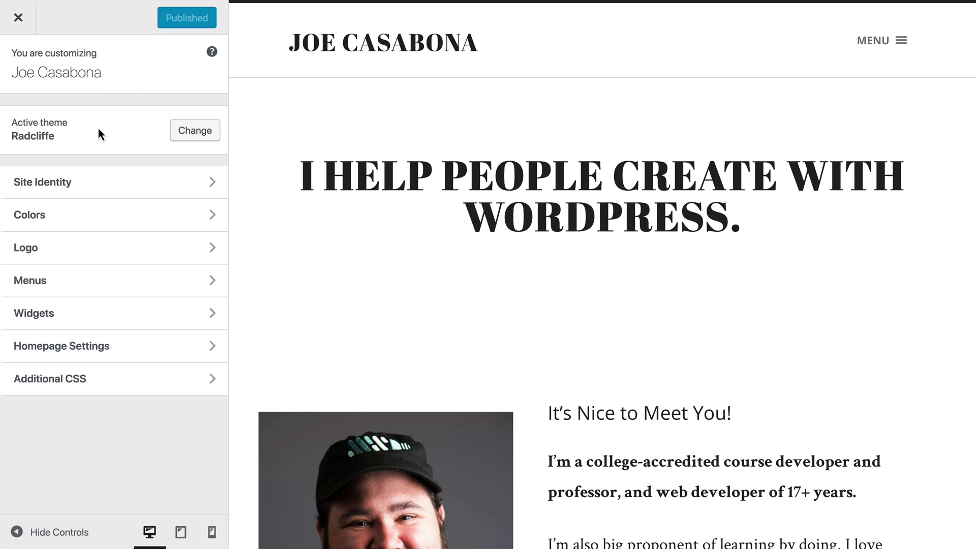
pyautogui.click(200, 134)
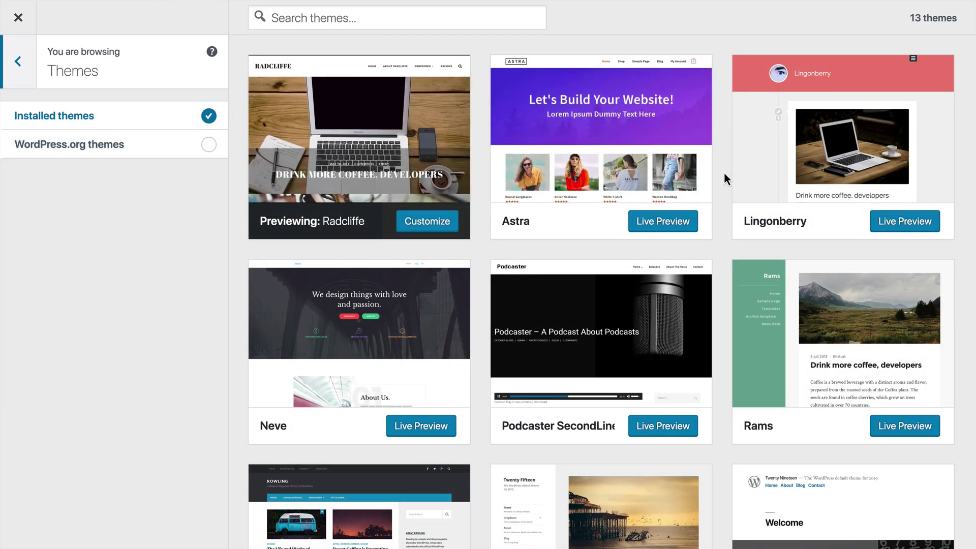
pyautogui.scroll(-2, 725, 174)
pyautogui.scroll(2, 725, 174)
pyautogui.moveTo(746, 210)
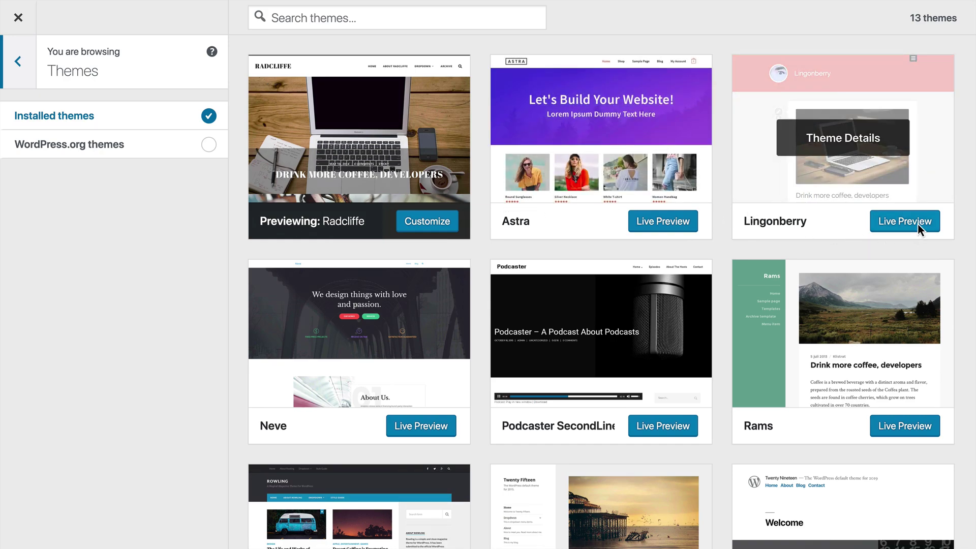
# Live-preview Lingonberry and check its footer shows the © 2003 - 2019 line.
pyautogui.click(895, 226)
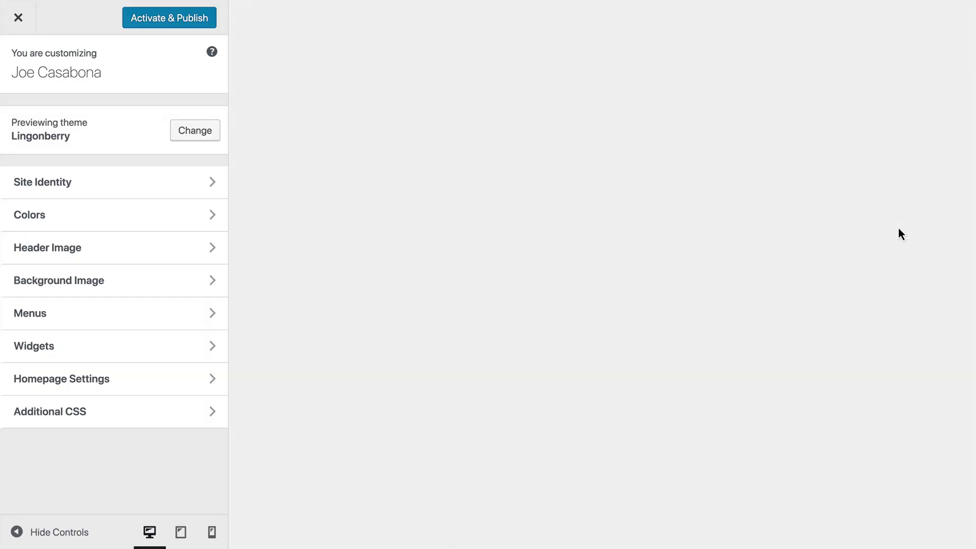
pyautogui.scroll(-15, 770, 226)
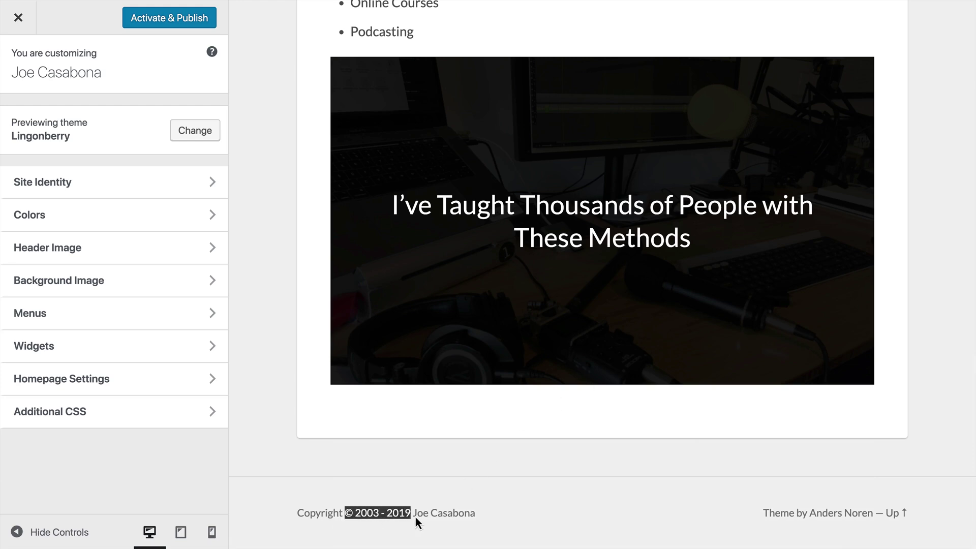
pyautogui.moveTo(416, 516); pyautogui.dragTo(415, 517)
pyautogui.click(372, 515)
pyautogui.click(519, 518)
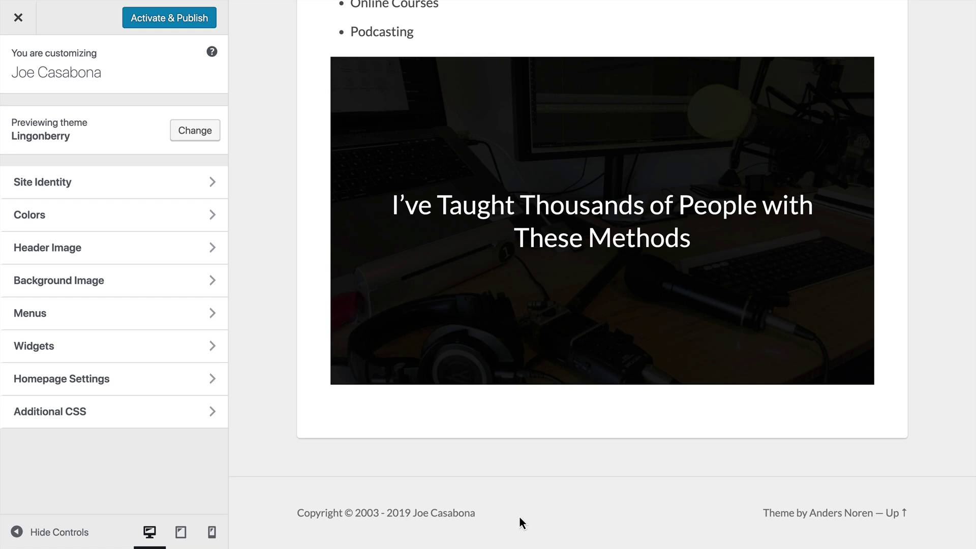
pyautogui.click(213, 130)
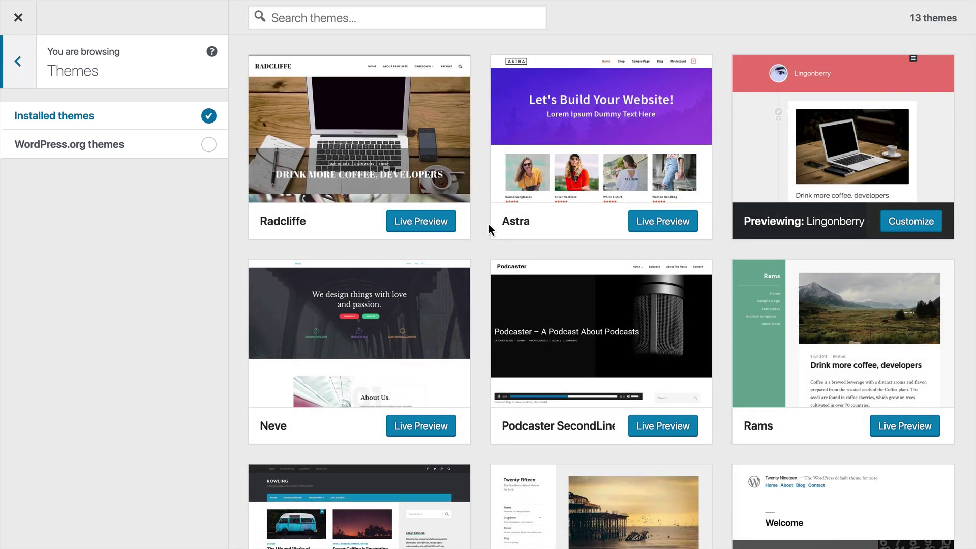
# Preview Twenty Nineteen and activate and publish it as the site's theme.
pyautogui.scroll(-5, 490, 229)
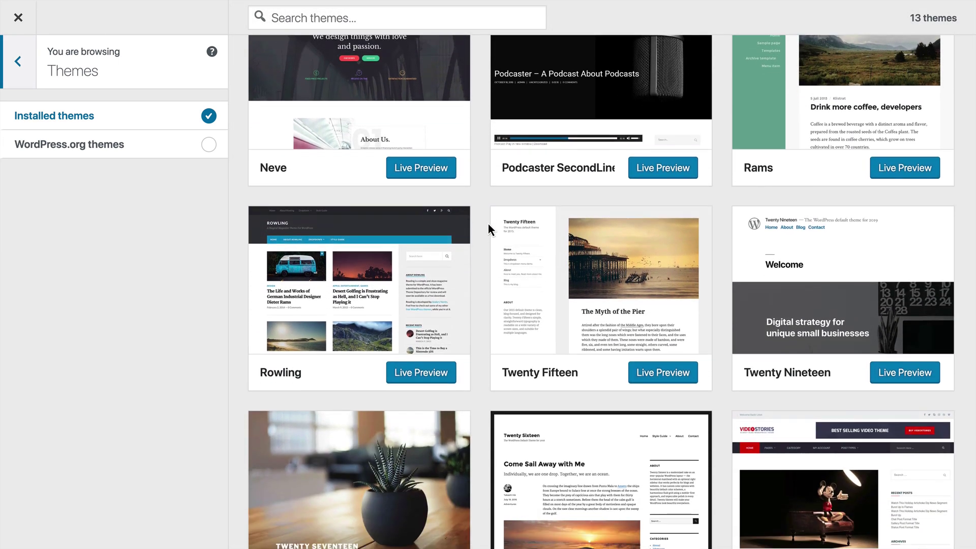
pyautogui.scroll(-1, 489, 229)
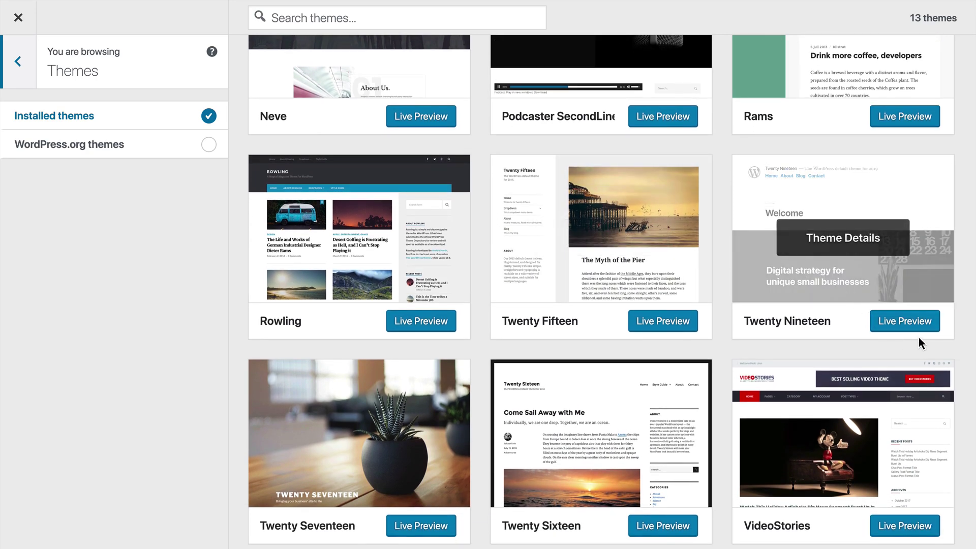
pyautogui.click(917, 329)
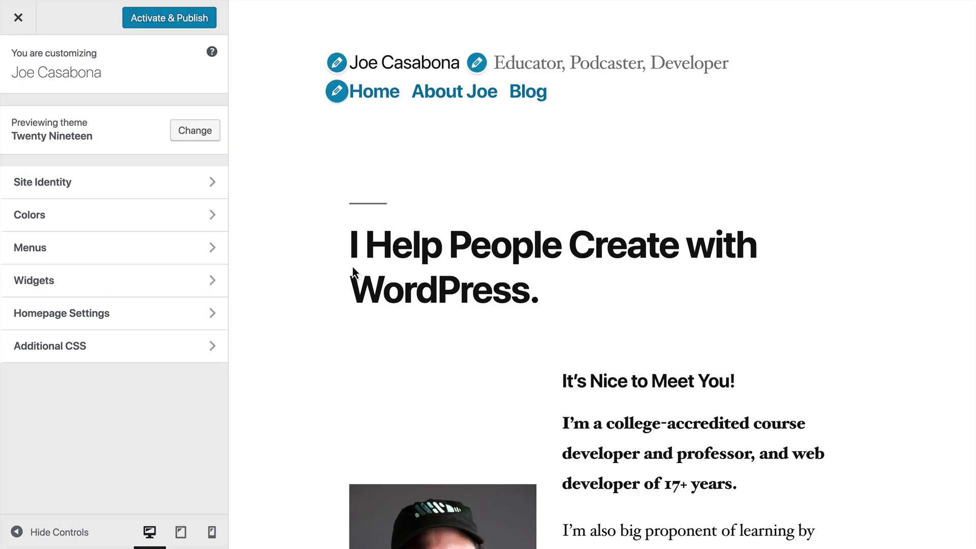
pyautogui.click(171, 18)
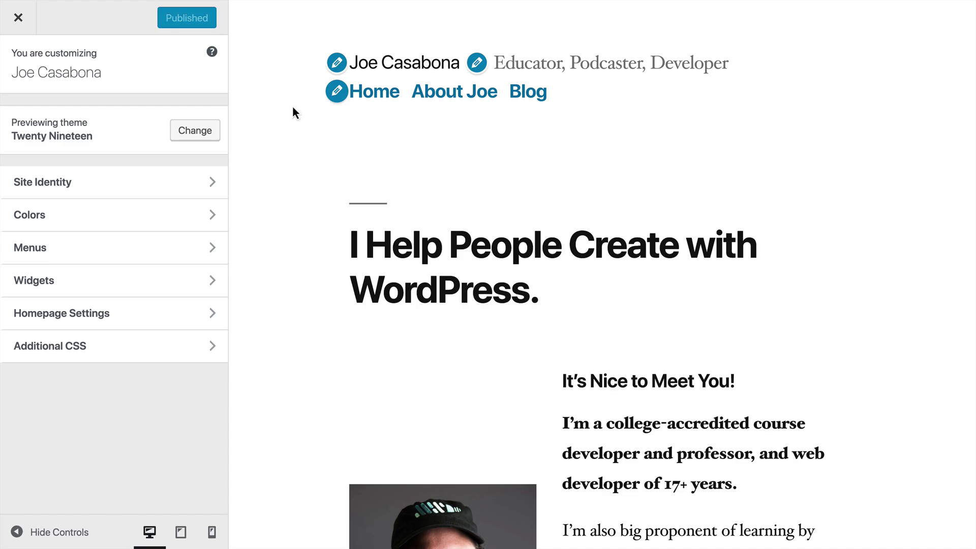
# Leave the Customizer and inspect the live footer credit 'Proudly powered by WordPress.'.
pyautogui.click(27, 26)
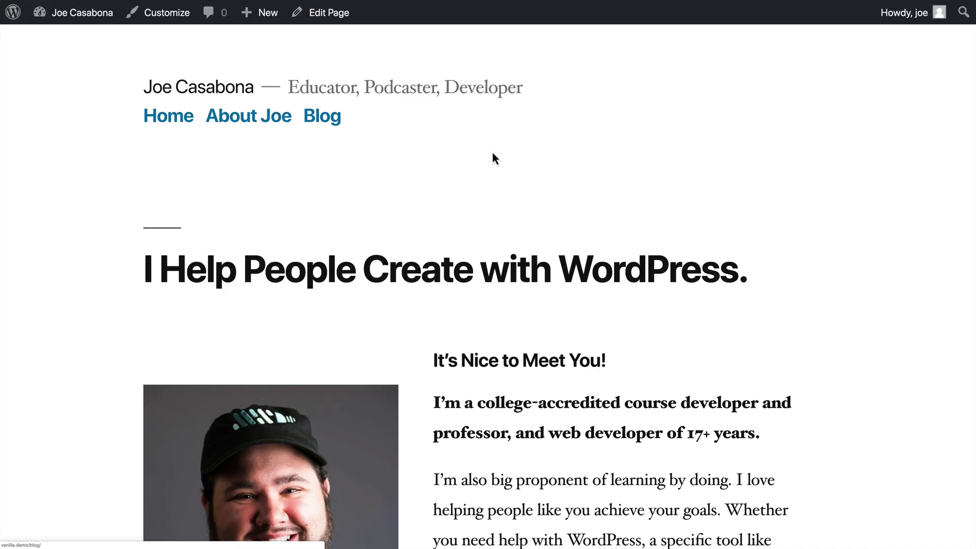
pyautogui.scroll(-10, 492, 151)
pyautogui.scroll(-15, 492, 151)
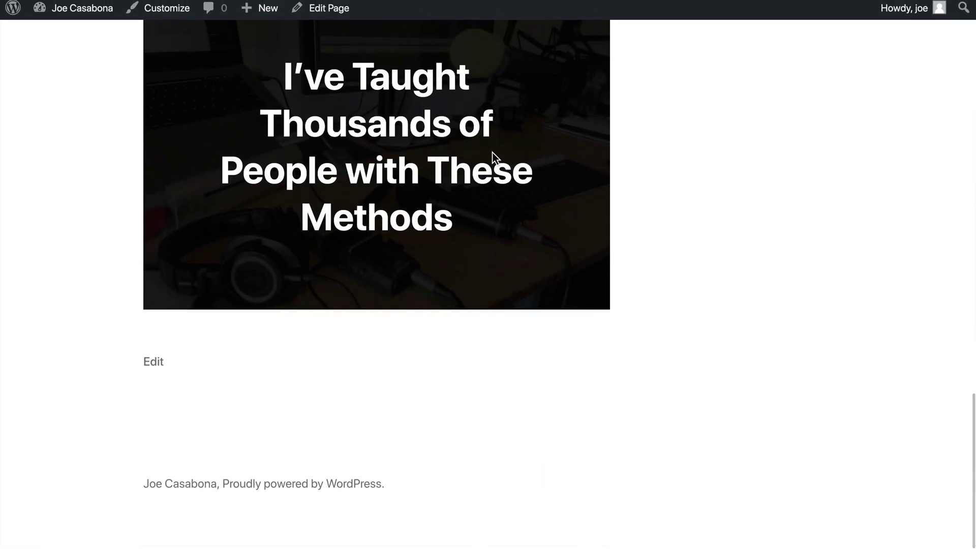
pyautogui.moveTo(400, 497); pyautogui.dragTo(144, 494)
pyautogui.click(482, 497)
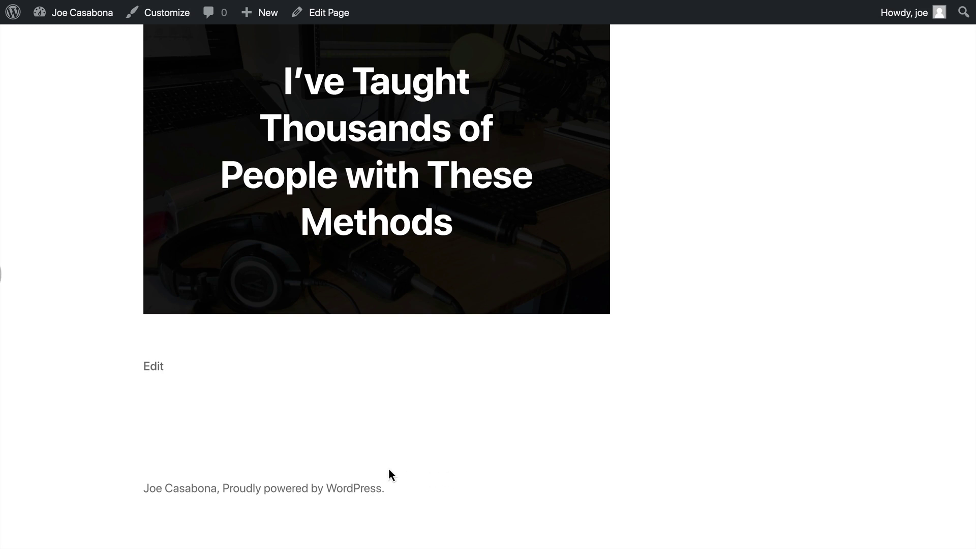
# Open the page source and search it for 'Proud'.
pyautogui.rightClick(420, 460)
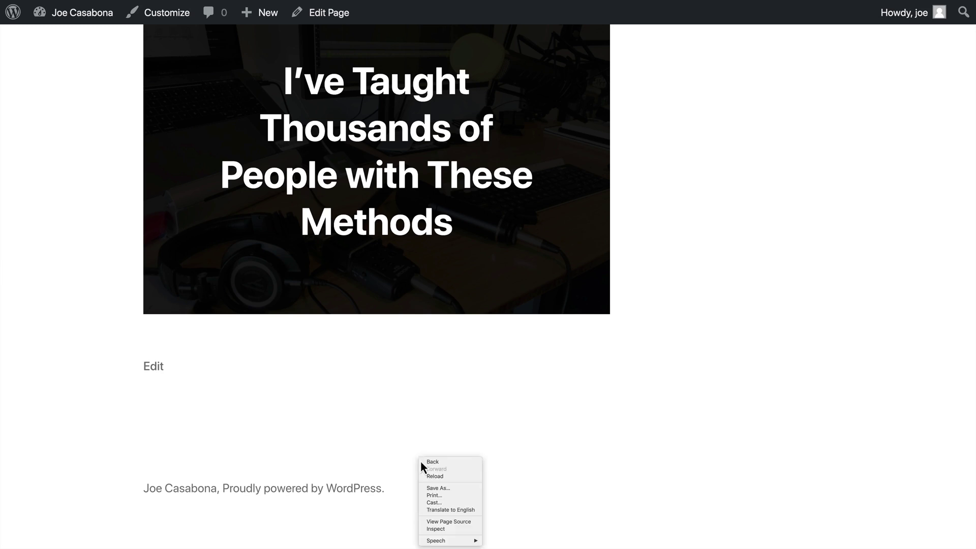
pyautogui.click(456, 523)
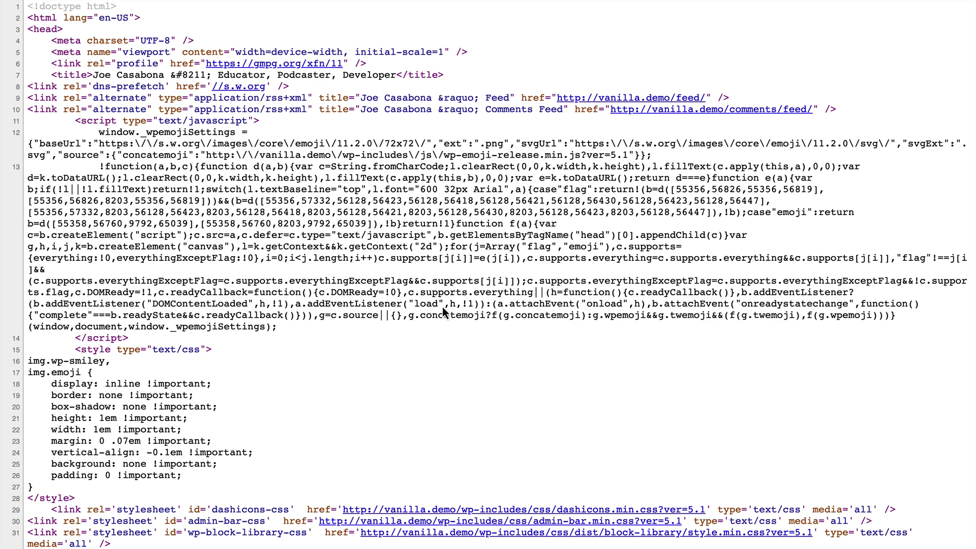
pyautogui.press('super+f')
pyautogui.write('Proud')
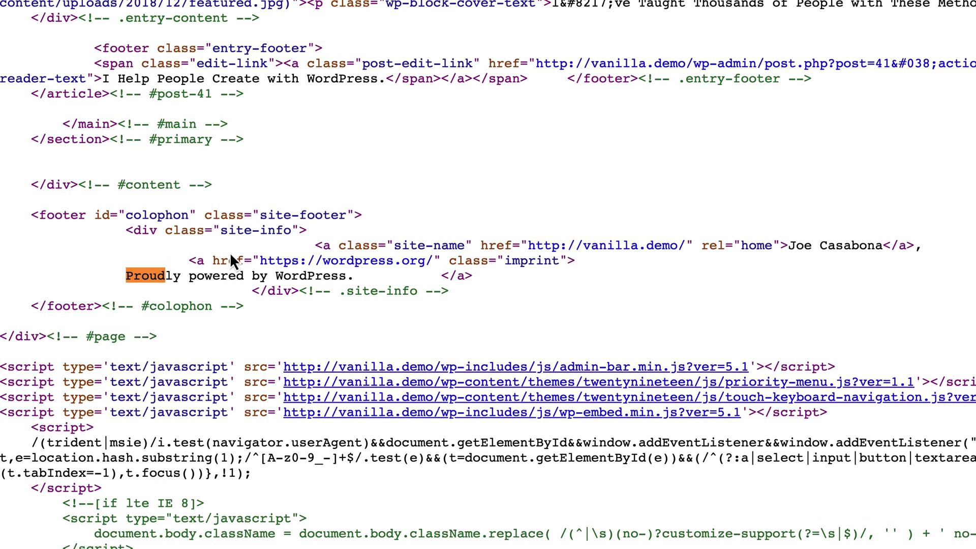
# Select the footer HTML from the site-name link through the WordPress credit.
pyautogui.moveTo(33, 217); pyautogui.dragTo(280, 308)
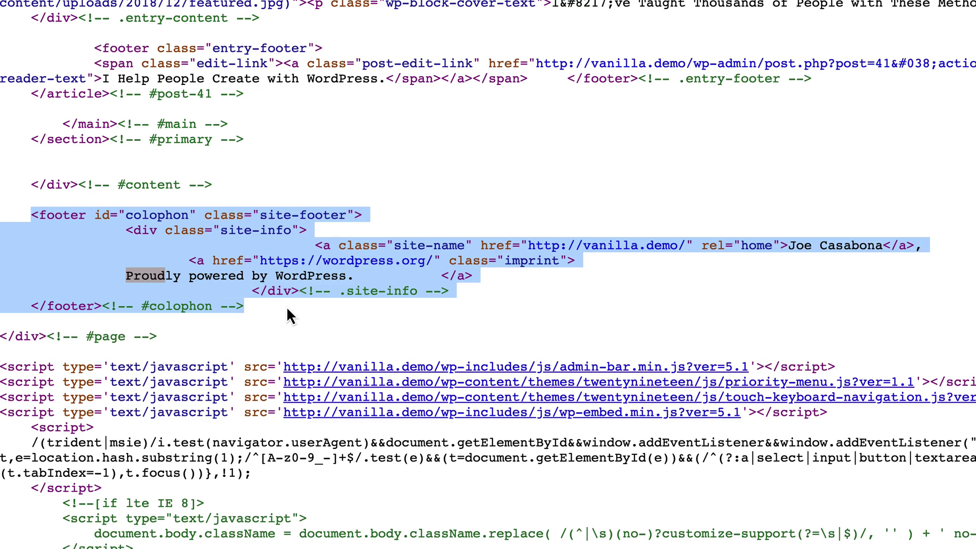
pyautogui.click(288, 308)
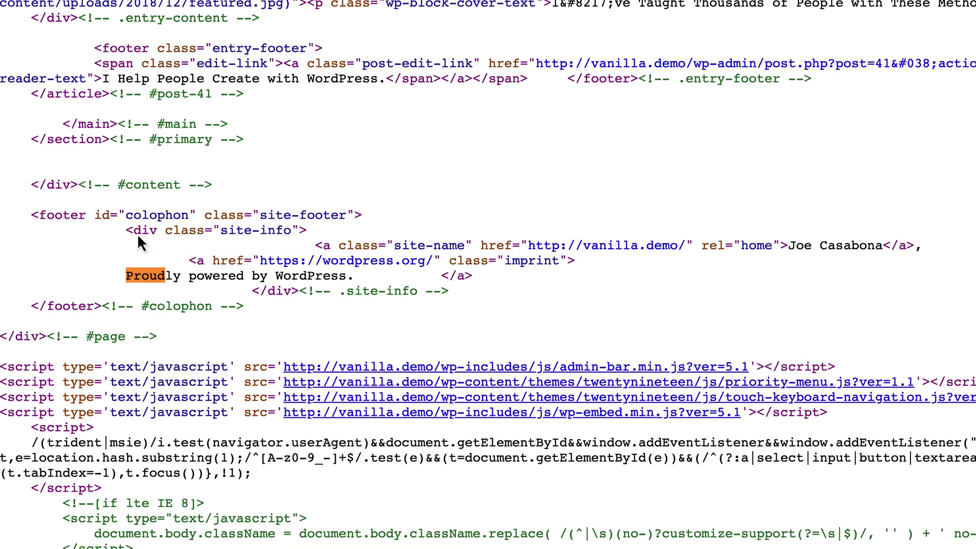
pyautogui.moveTo(136, 234); pyautogui.dragTo(220, 240)
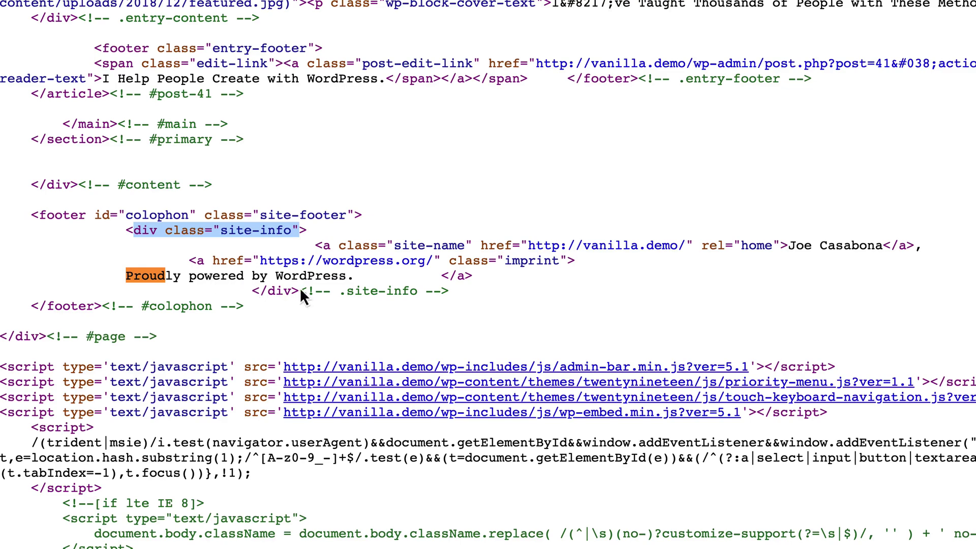
pyautogui.moveTo(268, 295); pyautogui.dragTo(363, 293)
pyautogui.click(358, 291)
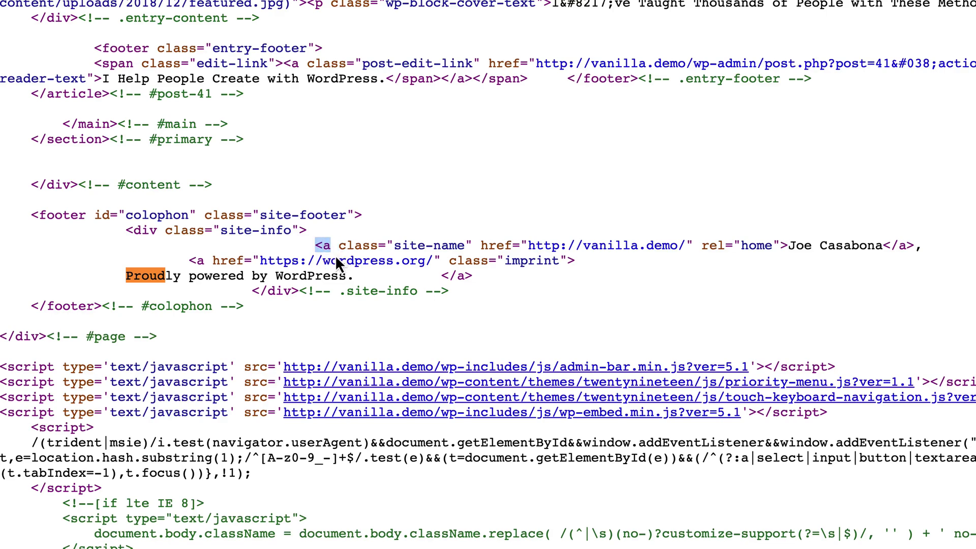
pyautogui.moveTo(336, 259); pyautogui.dragTo(339, 280)
pyautogui.hotkey('ctrl', 'c')
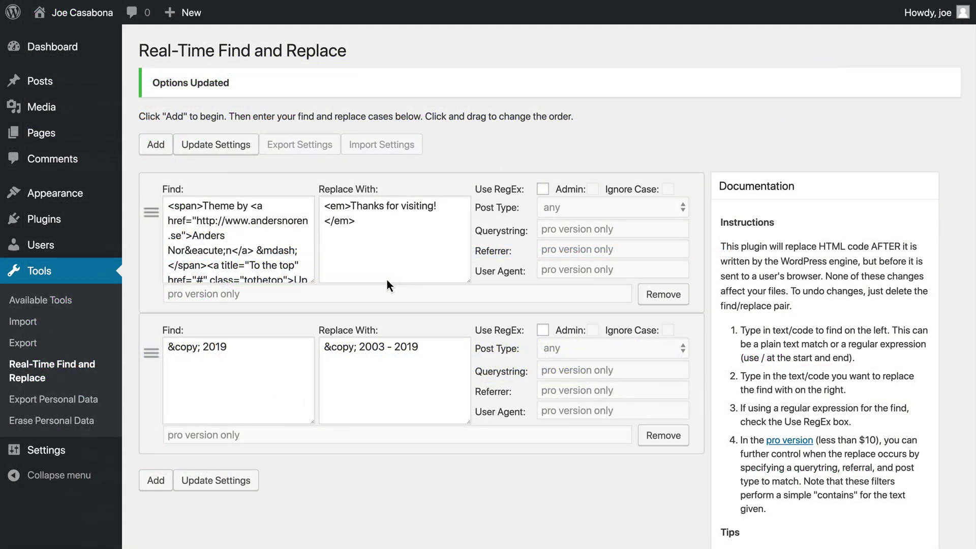
# Add a third rule and paste the copied footer HTML into its Find box.
pyautogui.scroll(-2, 270, 263)
pyautogui.scroll(-2, 269, 264)
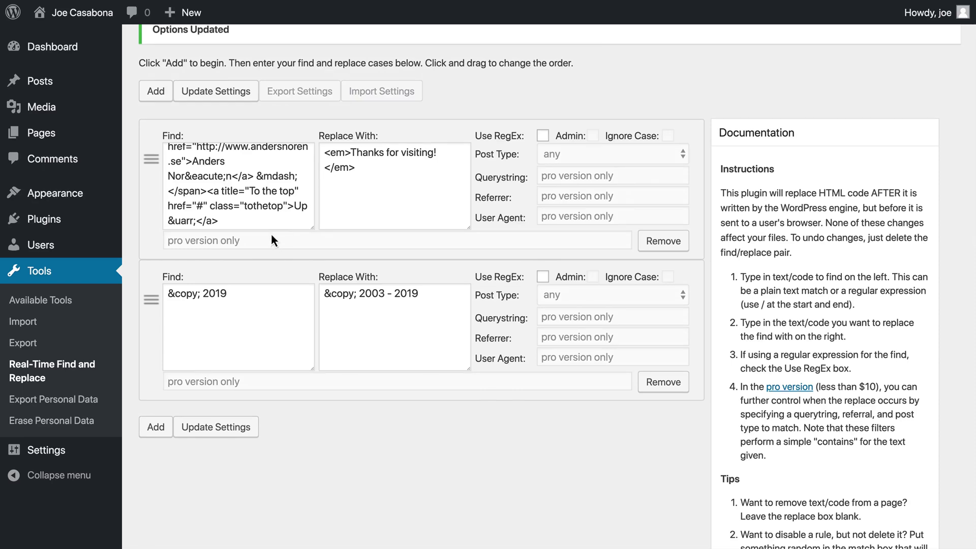
pyautogui.scroll(-3, 271, 233)
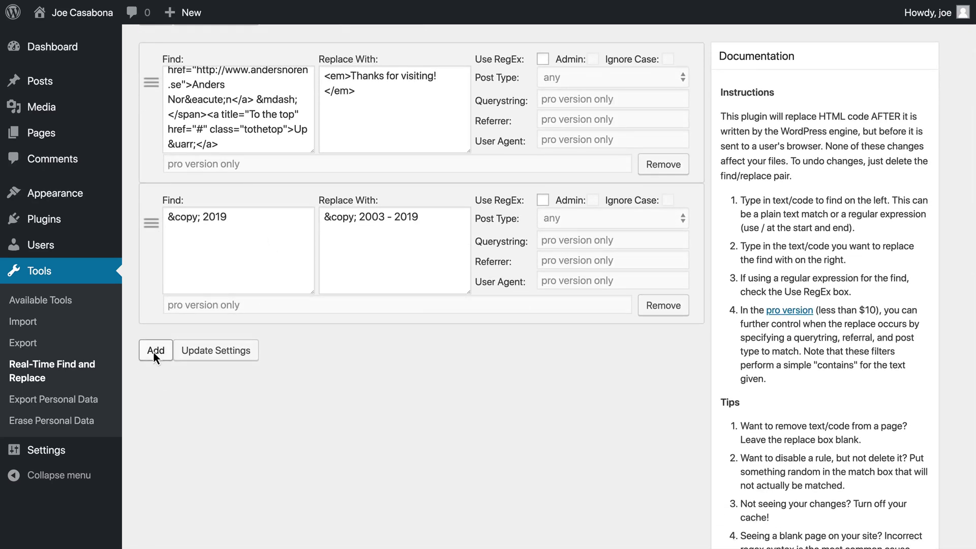
pyautogui.click(161, 354)
pyautogui.scroll(-5, 161, 354)
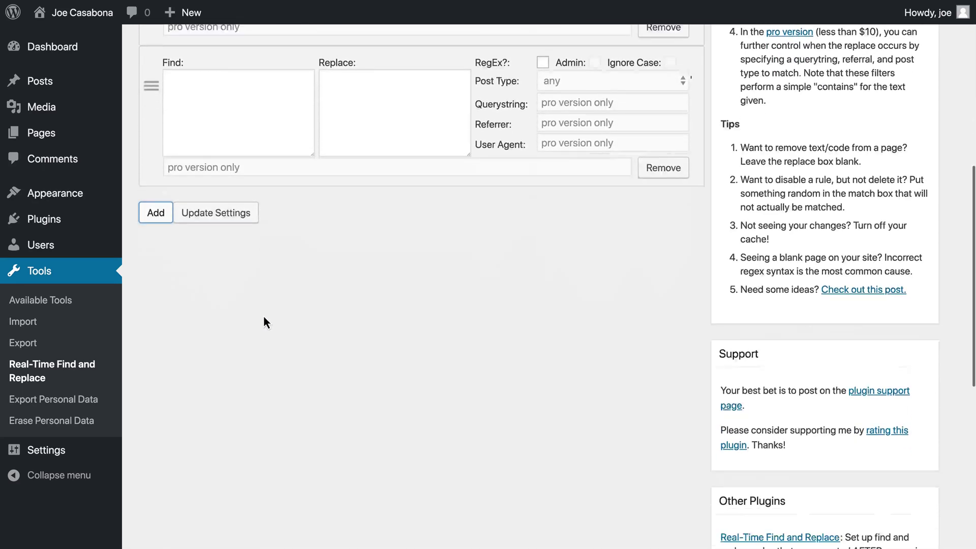
pyautogui.scroll(1, 264, 320)
pyautogui.click(252, 154)
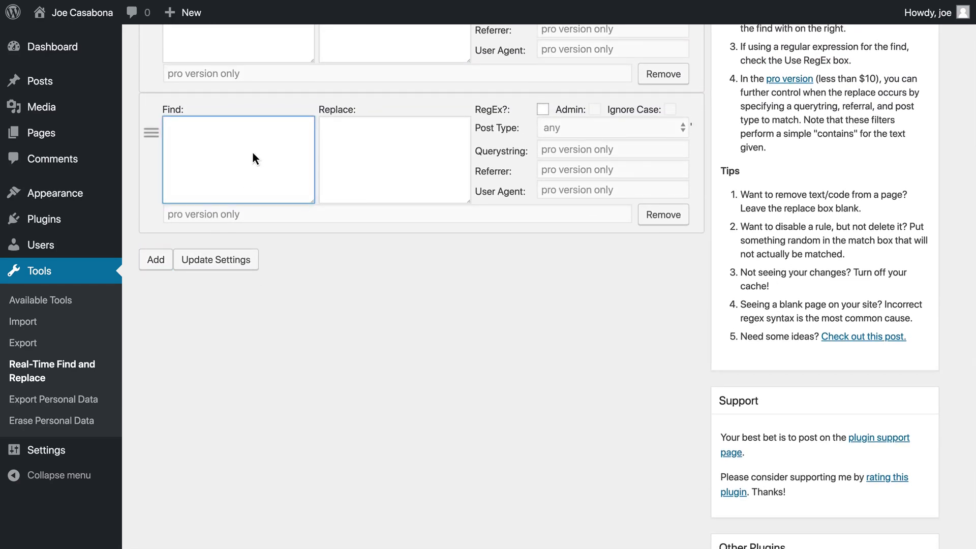
pyautogui.hotkey('ctrl', 'v')
pyautogui.scroll(3, 253, 159)
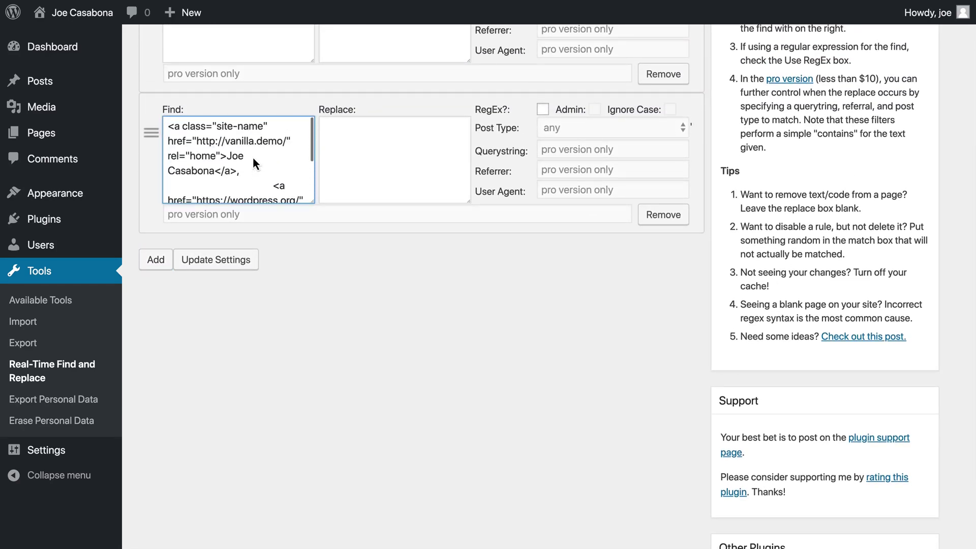
pyautogui.scroll(1, 254, 154)
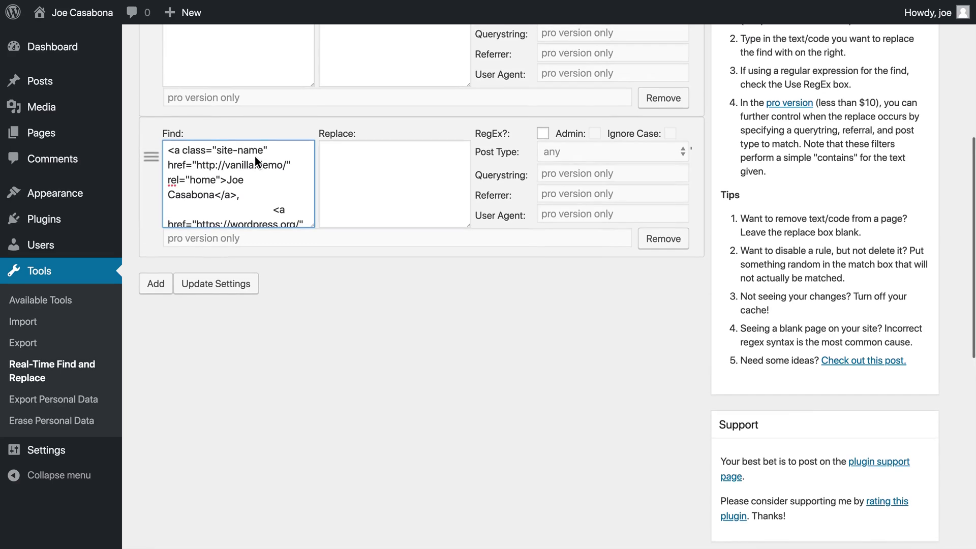
pyautogui.scroll(1, 255, 156)
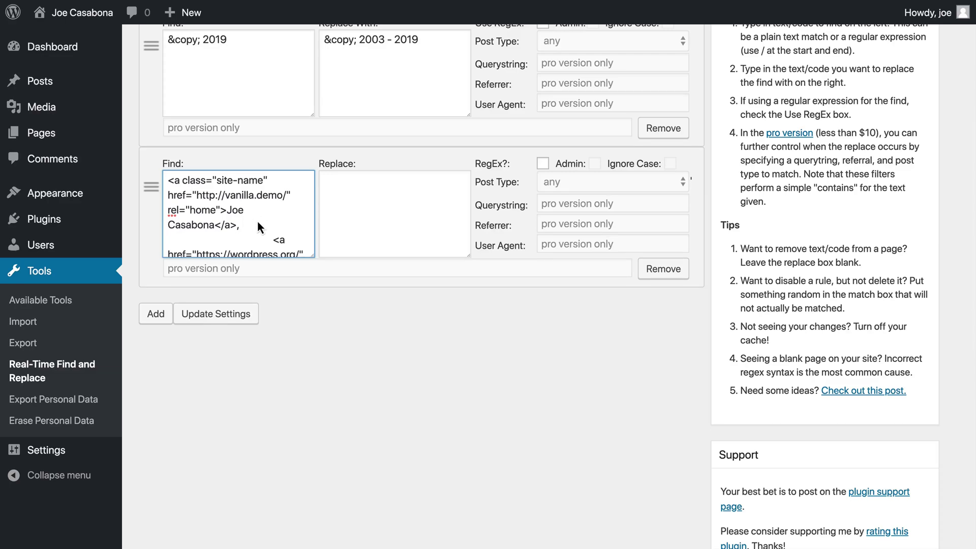
pyautogui.scroll(10, 258, 225)
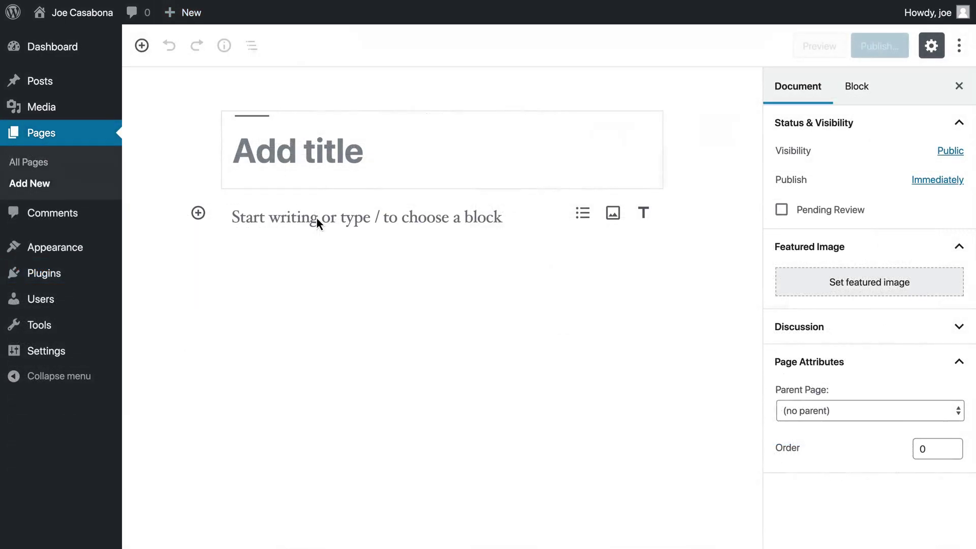
# Type 'copyright 2003 - 2019' followed by the owner's name, and link the name to the owner's website.
pyautogui.click(316, 217)
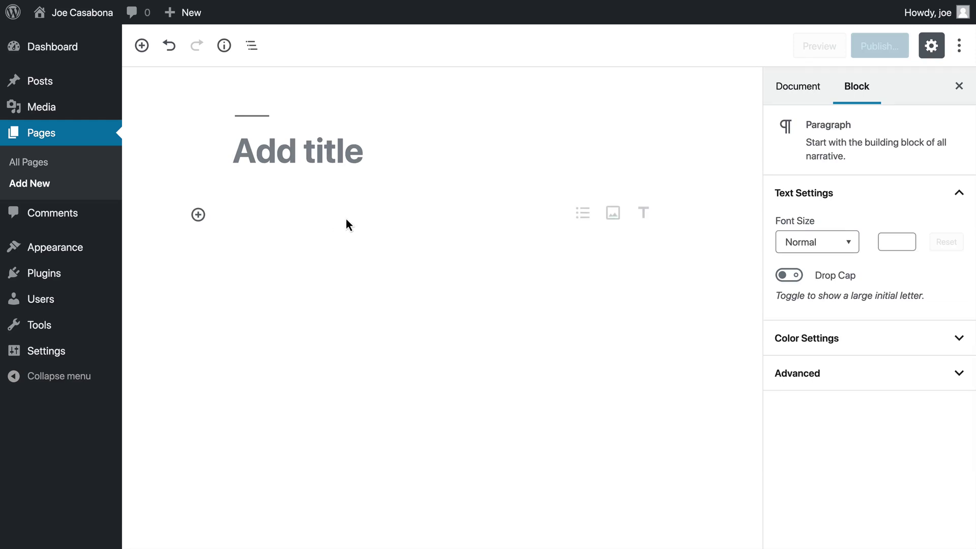
pyautogui.write('co')
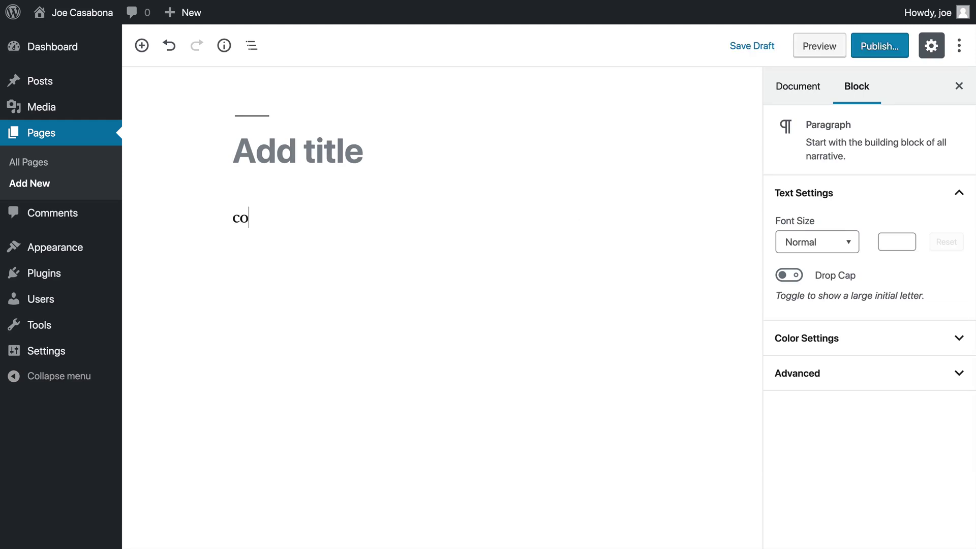
pyautogui.write('pyright 2003 - ')
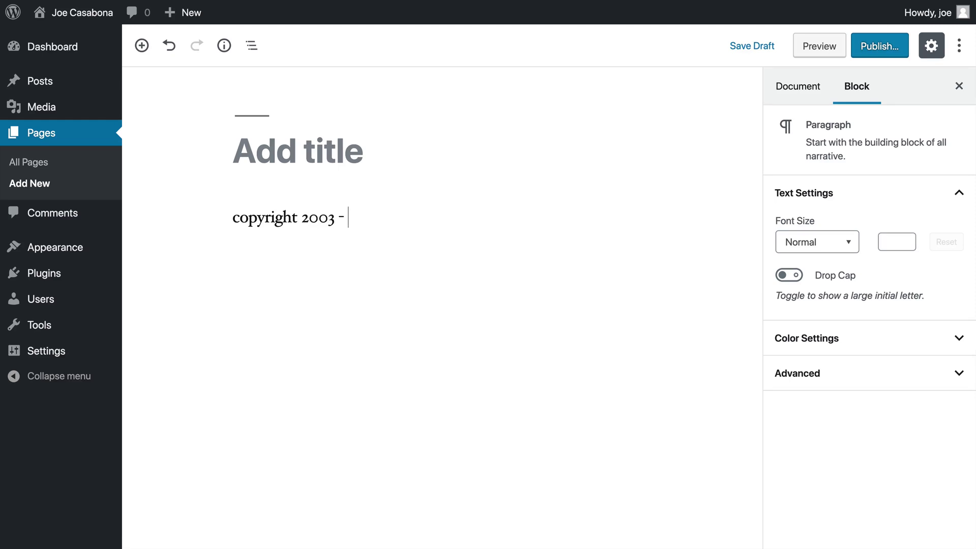
pyautogui.write('2019 Joe Casabona')
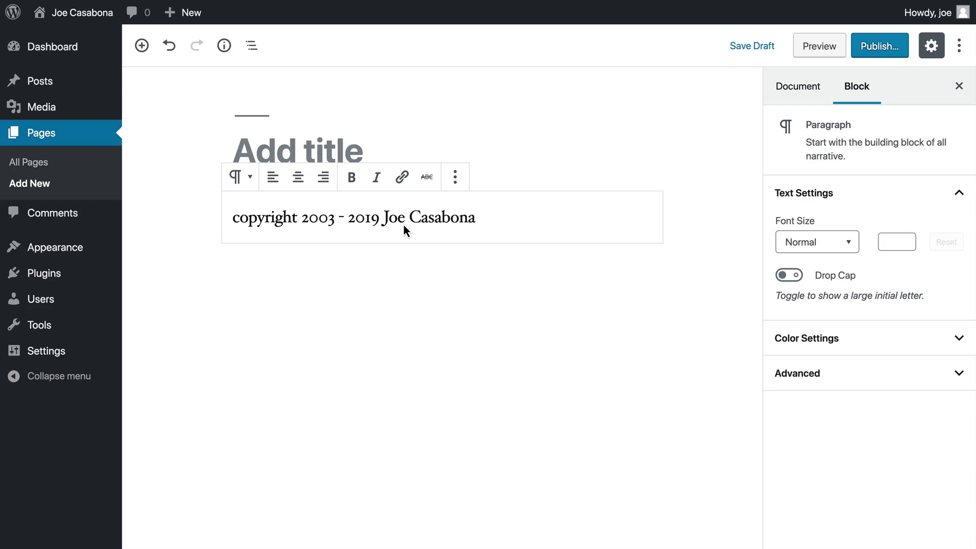
pyautogui.write(',')
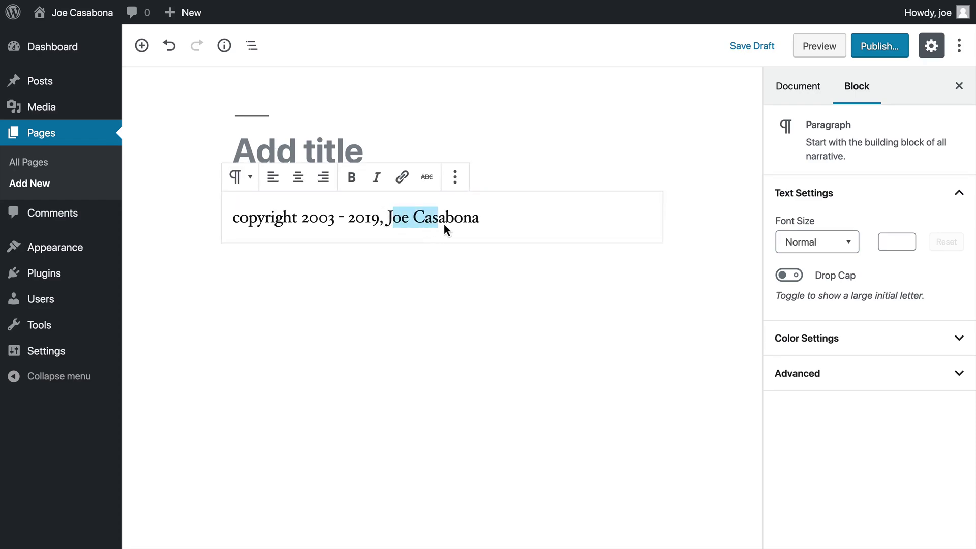
pyautogui.doubleClick(399, 223)
pyautogui.click(408, 189)
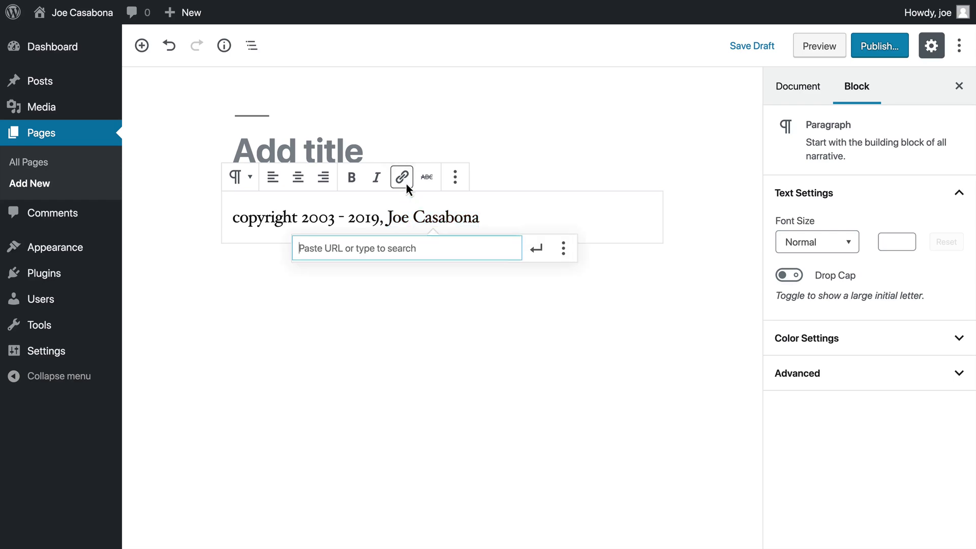
pyautogui.write('h')
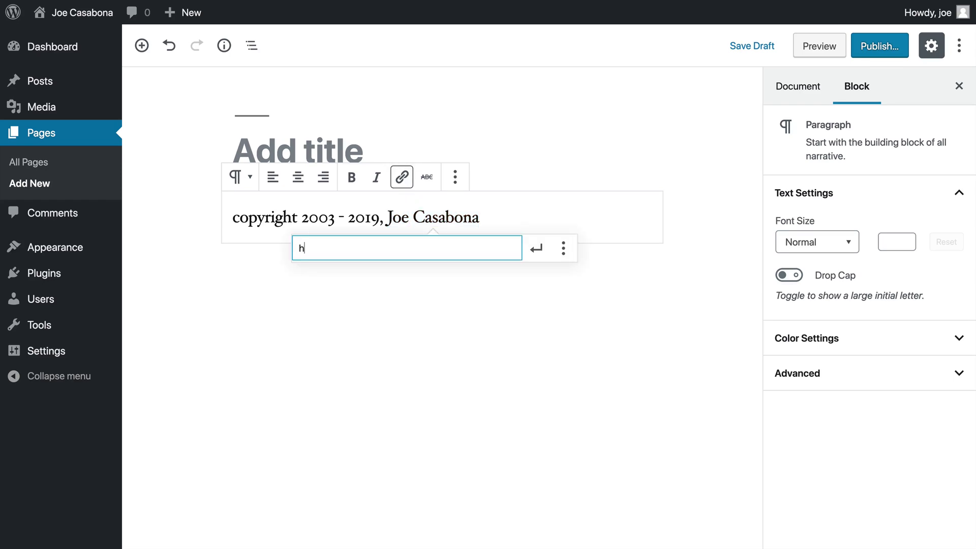
pyautogui.write('ttps://casabona.org/')
pyautogui.press('Return')
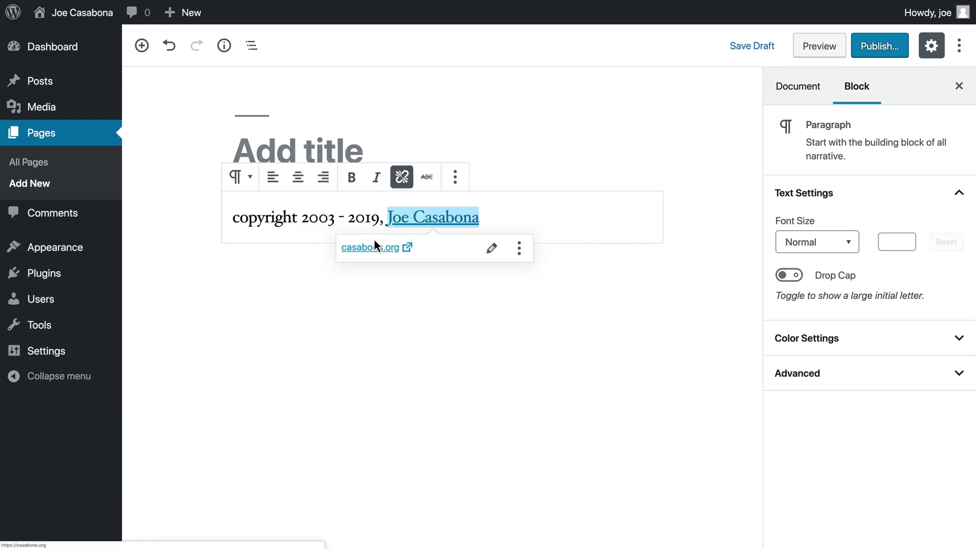
# Switch the paragraph to Edit as HTML and select the markup inside its tags.
pyautogui.click(455, 178)
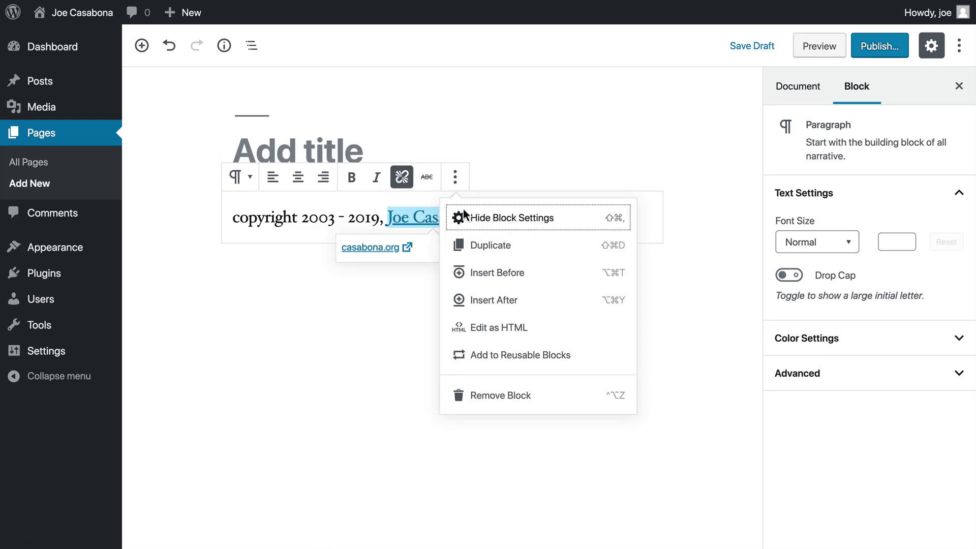
pyautogui.click(506, 335)
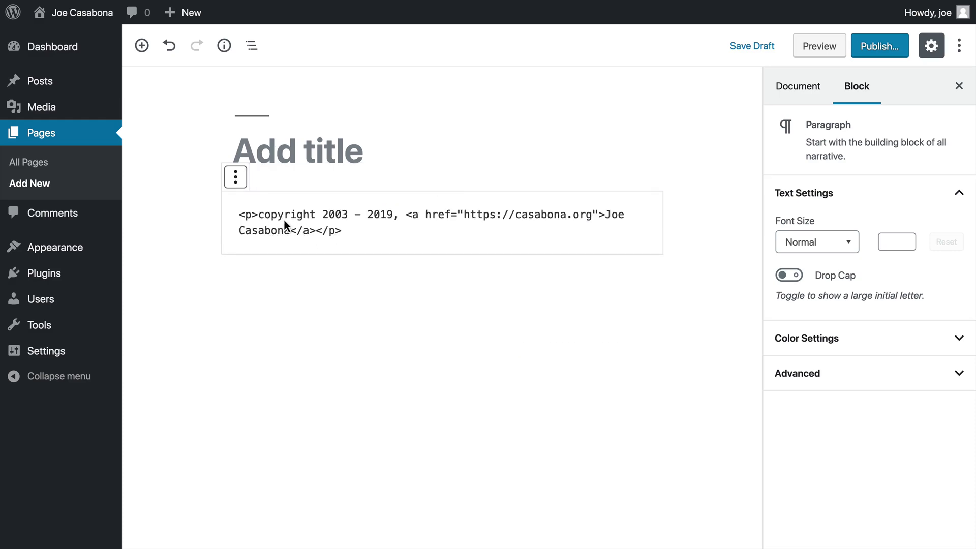
pyautogui.moveTo(317, 234); pyautogui.dragTo(264, 219)
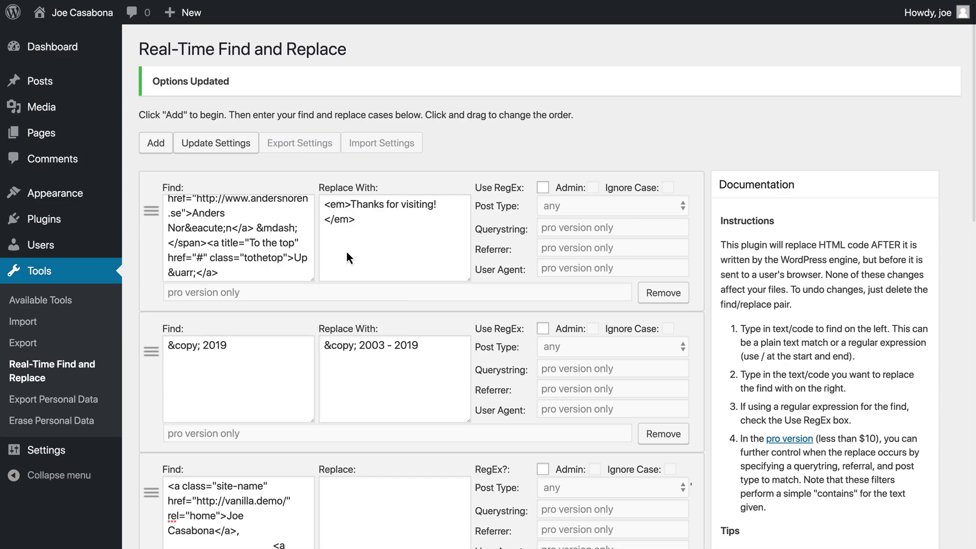
# Paste the HTML into the new rule's Replace field, change 'copyright' to &copy;, and save the settings.
pyautogui.scroll(-4, 401, 283)
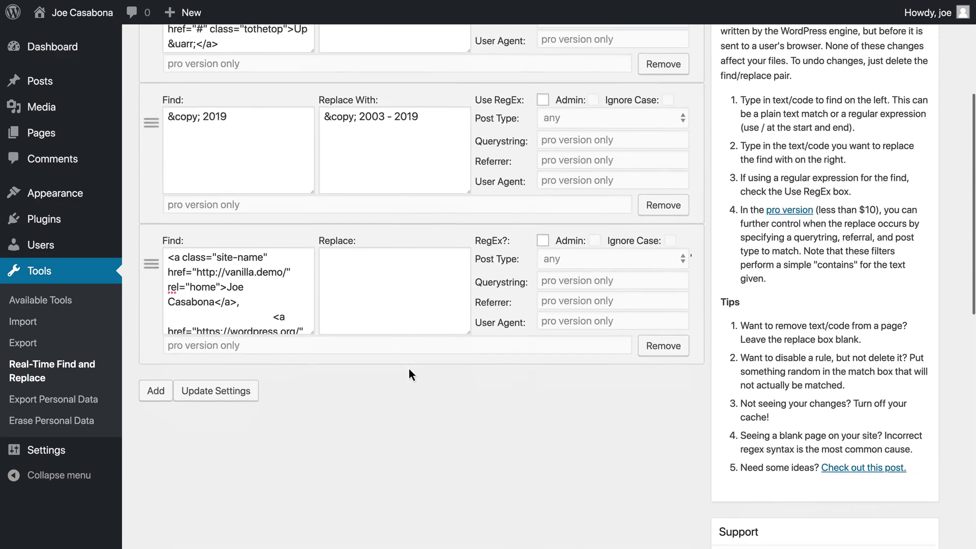
pyautogui.click(396, 281)
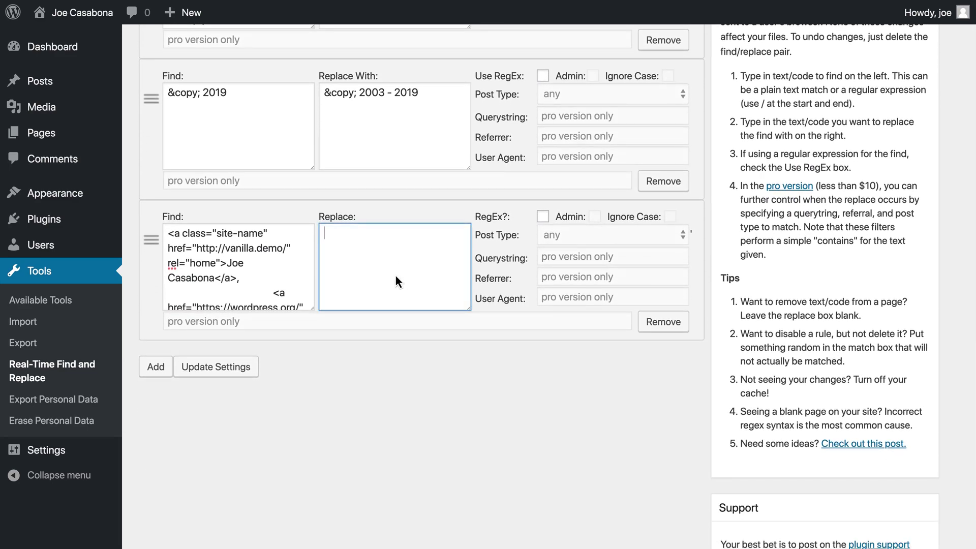
pyautogui.write('copyright 2003 - 2019, <a href="https://casabona.org">Joe Casabona</a>')
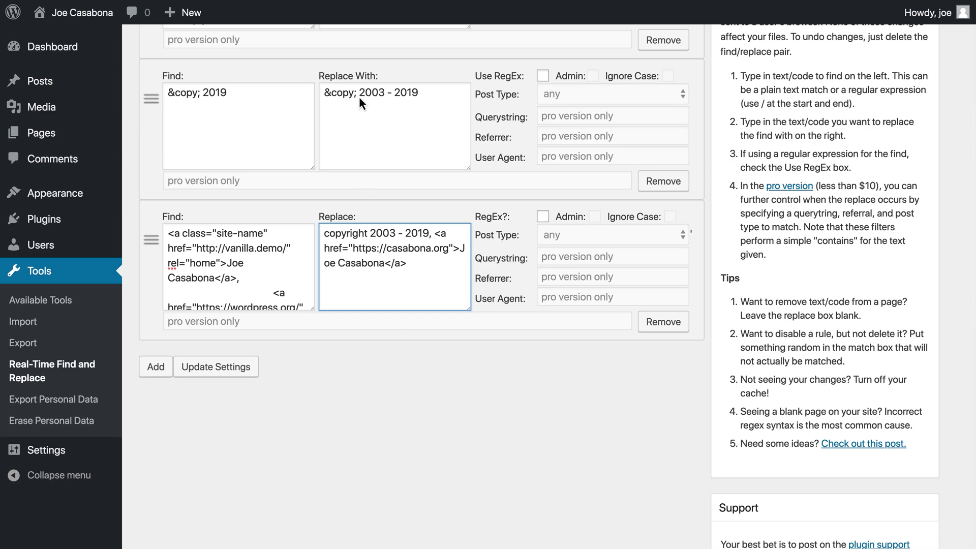
pyautogui.moveTo(359, 96); pyautogui.dragTo(337, 97)
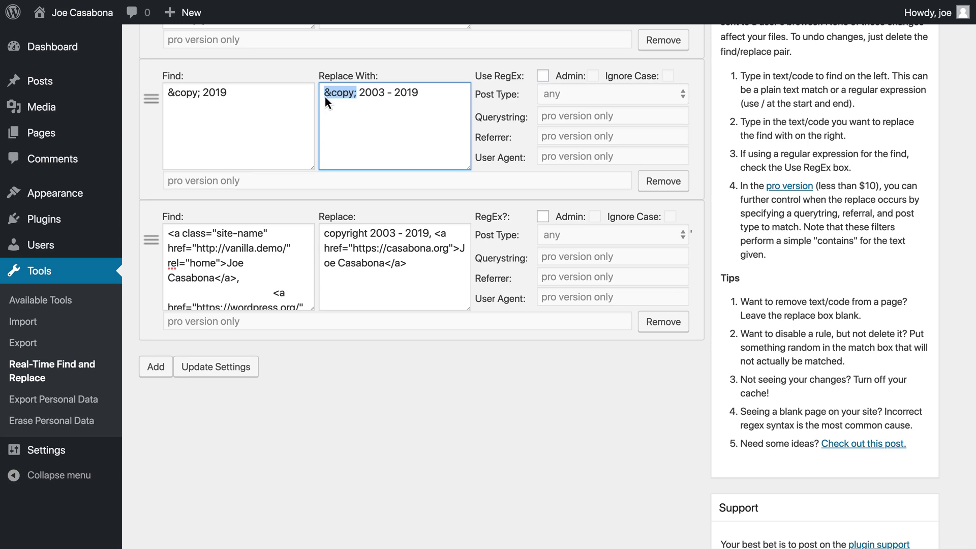
pyautogui.moveTo(369, 234); pyautogui.dragTo(331, 236)
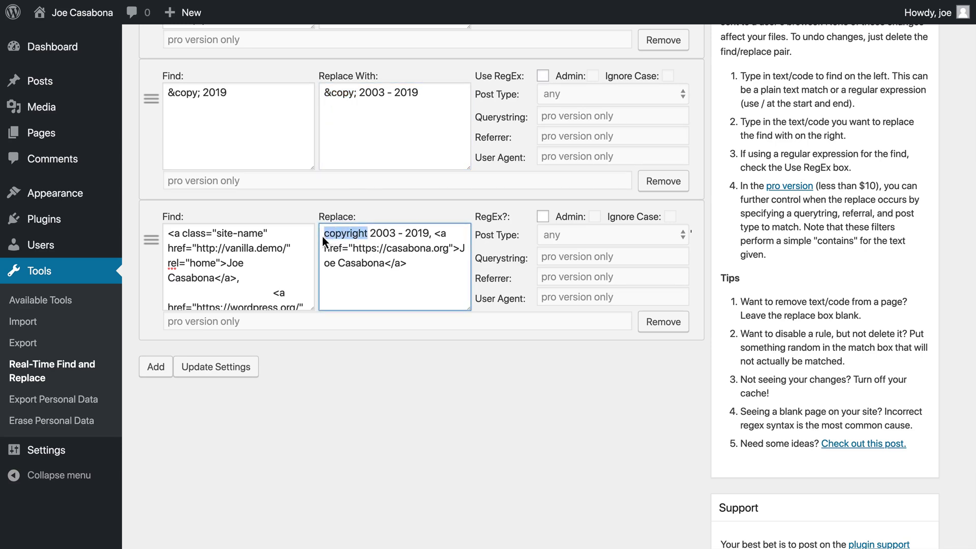
pyautogui.write('&copy;')
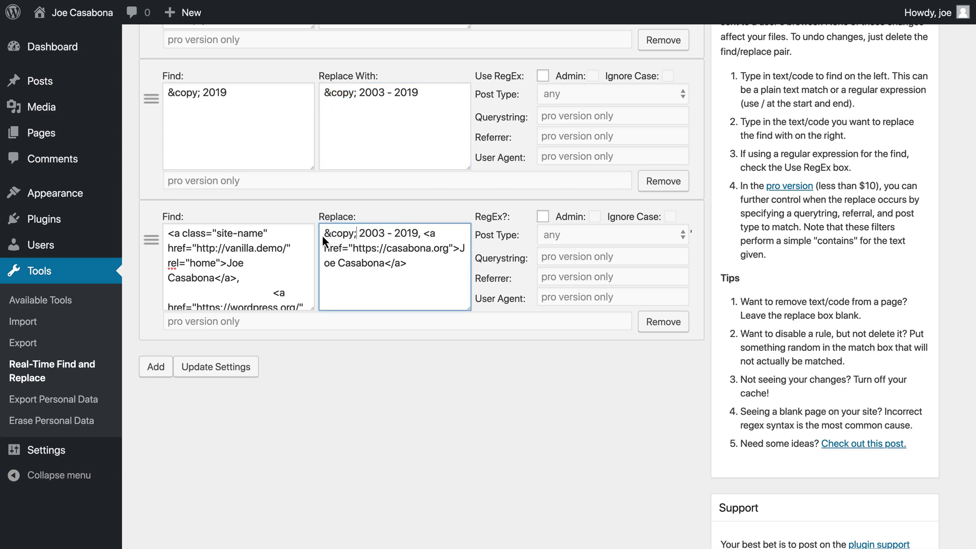
pyautogui.click(233, 373)
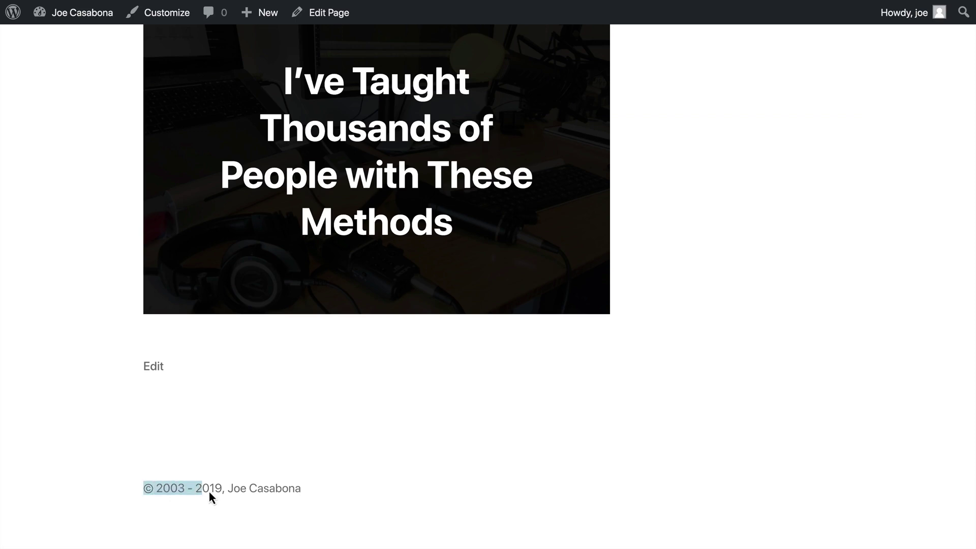
# Deselect the footer text and scroll back up the live page.
pyautogui.click(356, 489)
pyautogui.scroll(6, 314, 435)
pyautogui.scroll(10, 315, 437)
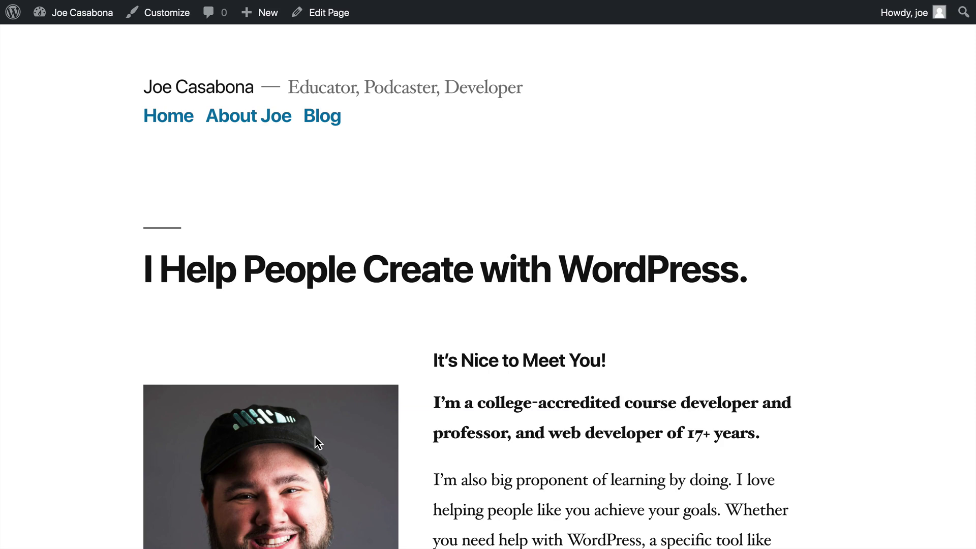
# View the page source and search it for the owner's name.
pyautogui.rightClick(427, 198)
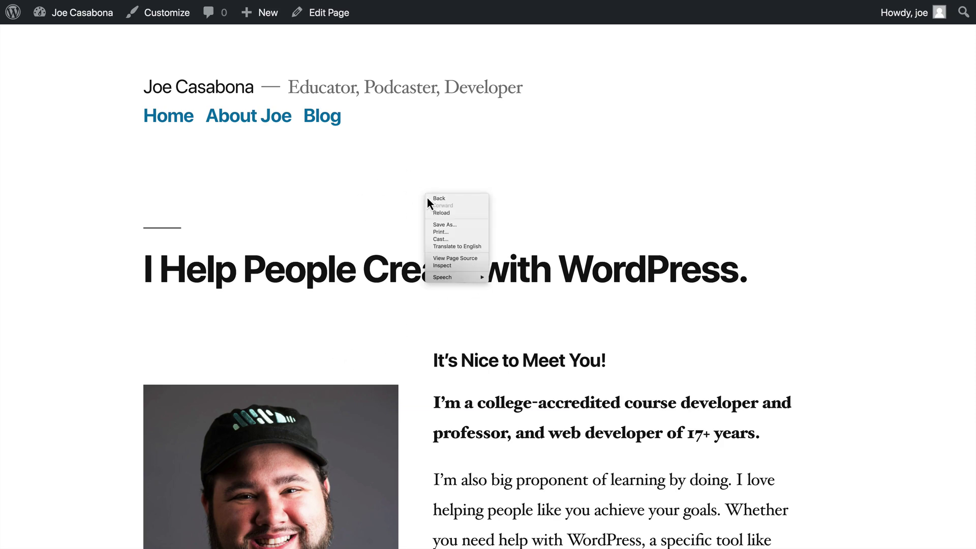
pyautogui.click(456, 259)
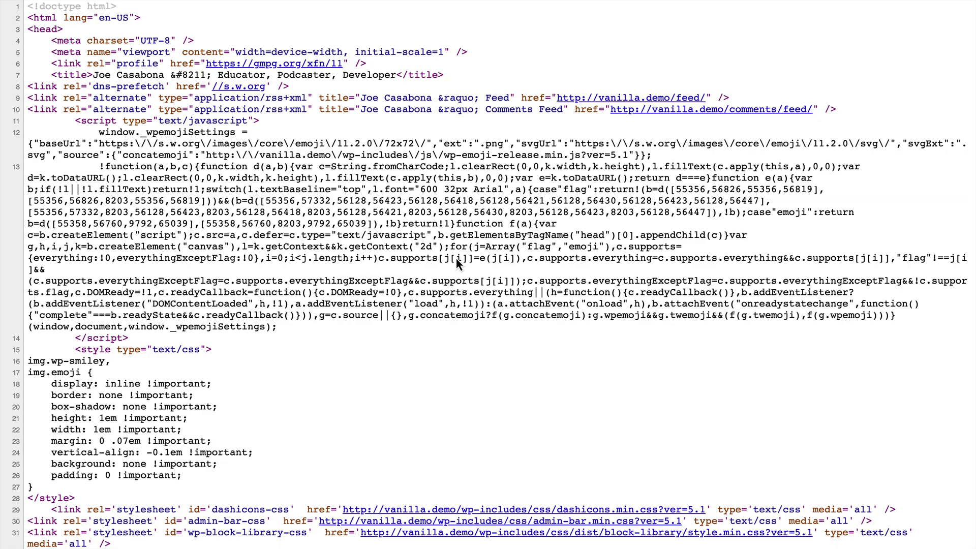
pyautogui.press('super+f')
pyautogui.write('Joe Casb')
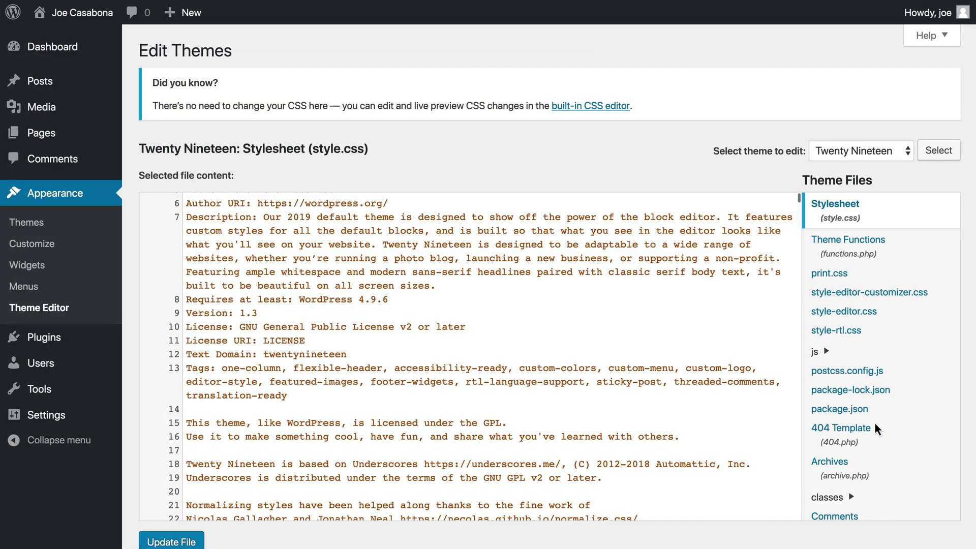
# Open Twenty Nineteen's Theme Footer (footer.php) and scroll through its site-info credit code.
pyautogui.scroll(-3, 874, 421)
pyautogui.scroll(-1, 874, 421)
pyautogui.click(849, 388)
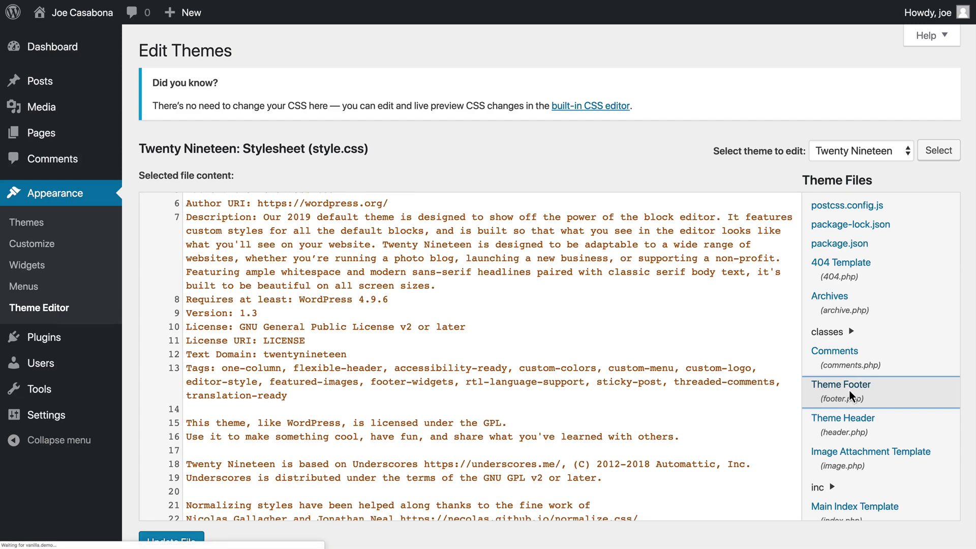
pyautogui.scroll(-5, 642, 362)
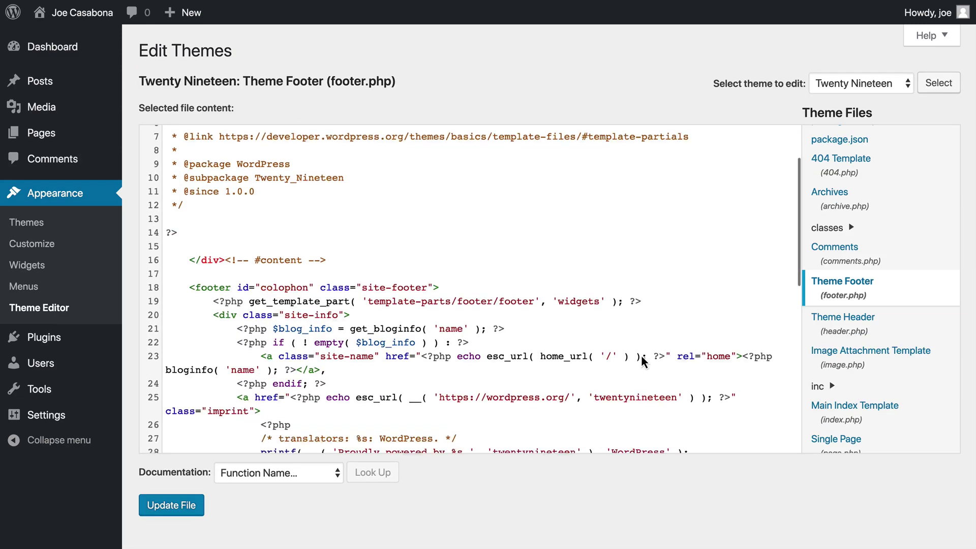
pyautogui.scroll(-5, 642, 357)
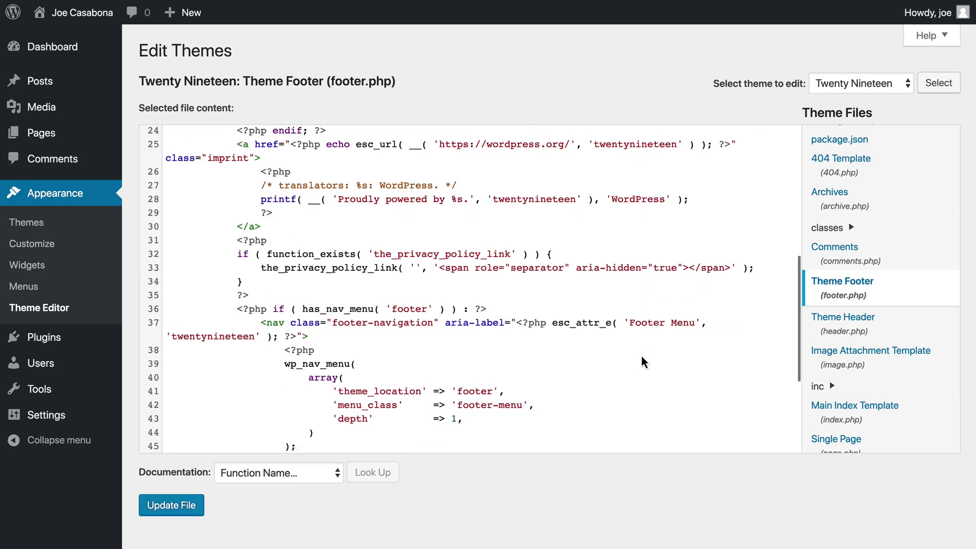
pyautogui.scroll(-2, 643, 362)
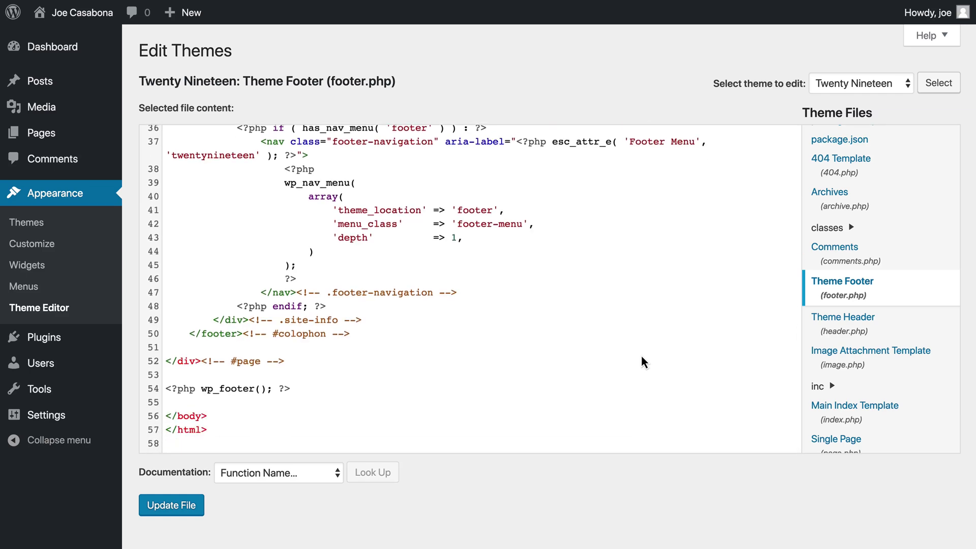
pyautogui.scroll(2, 643, 362)
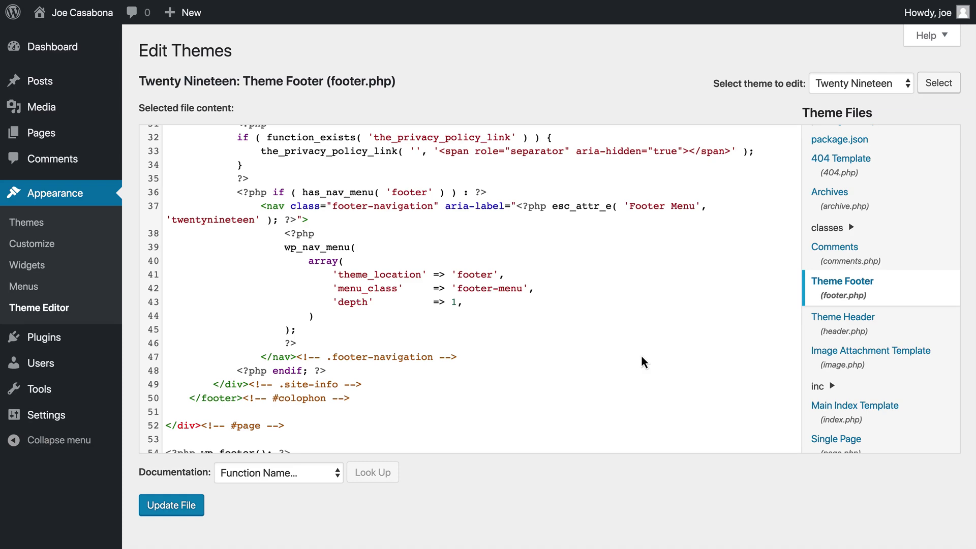
pyautogui.scroll(6, 643, 362)
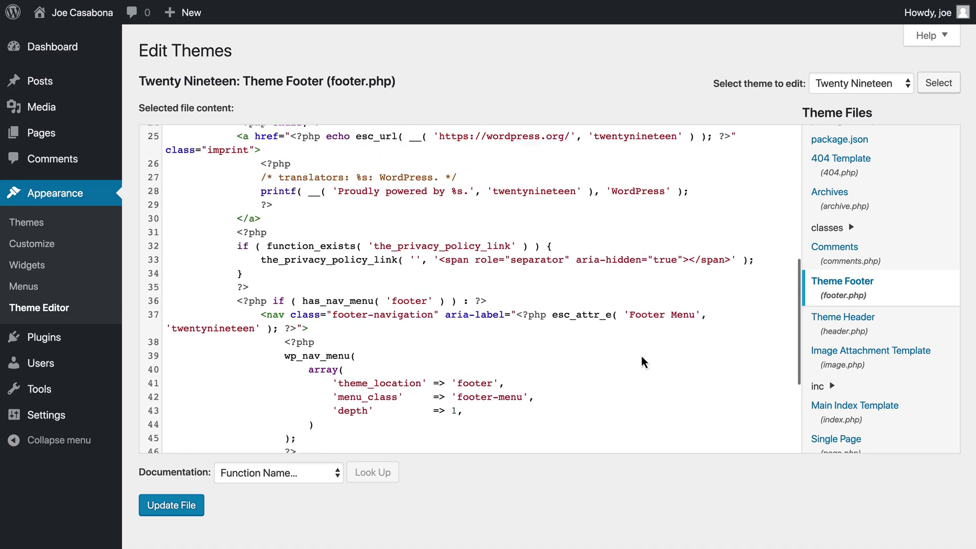
pyautogui.scroll(4, 642, 361)
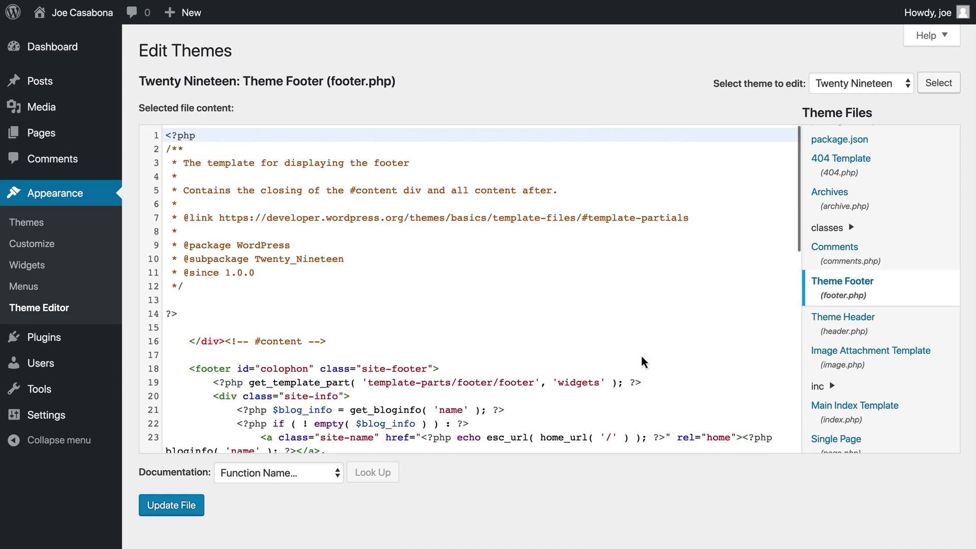